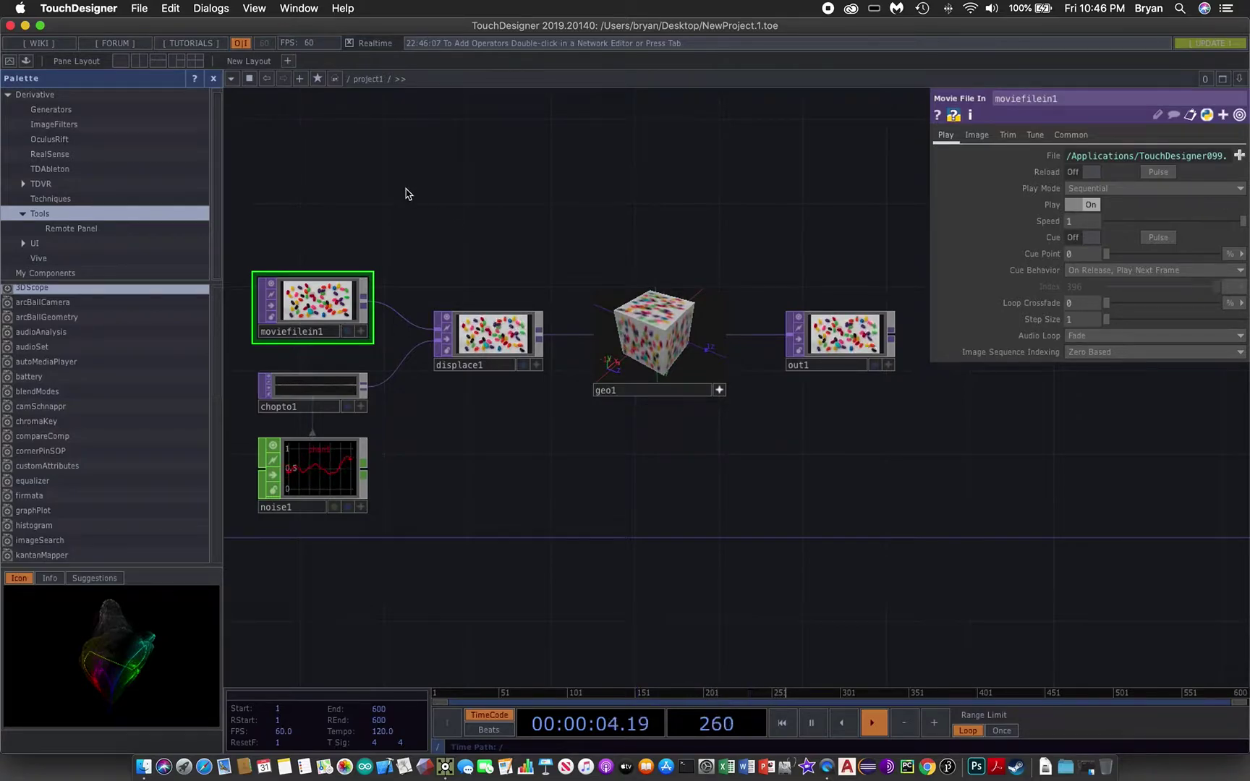
Hide the palette and select displace1, geo1, chopto1 and noise1, leaving out1 unselected
click(213, 78)
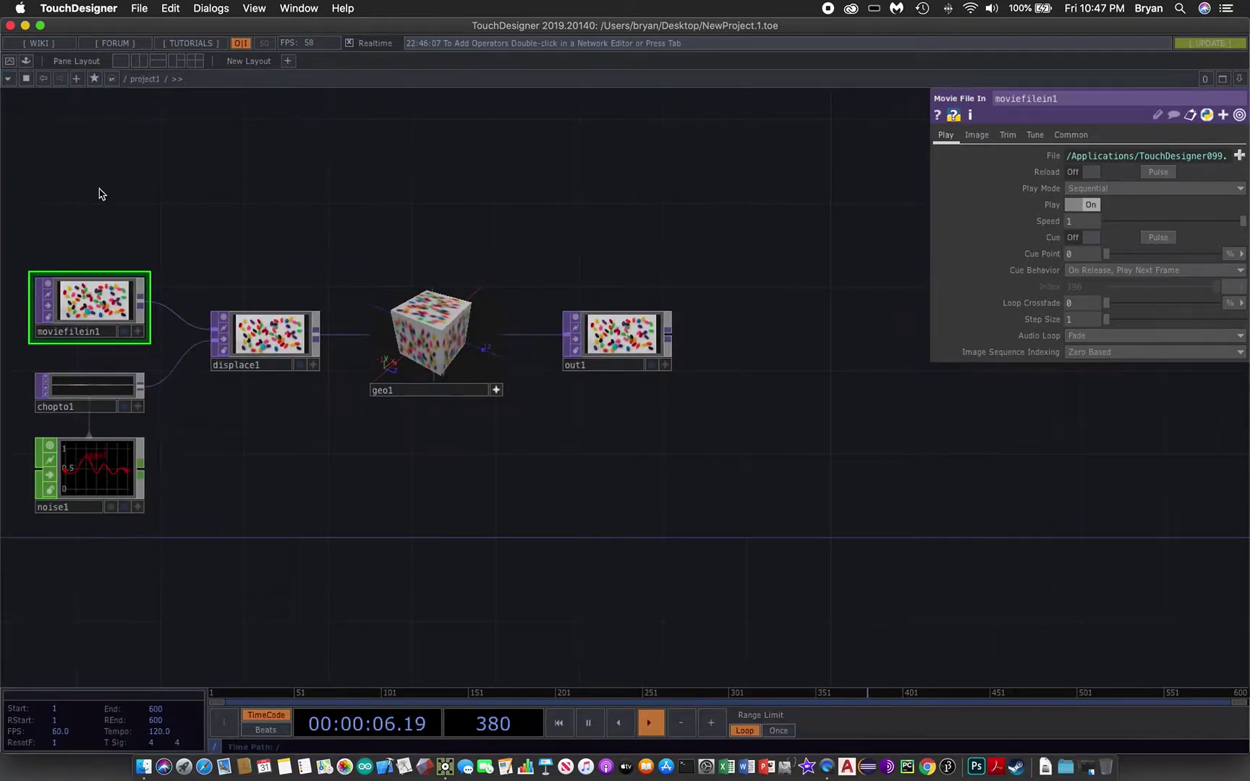
drag(64, 170, 481, 579)
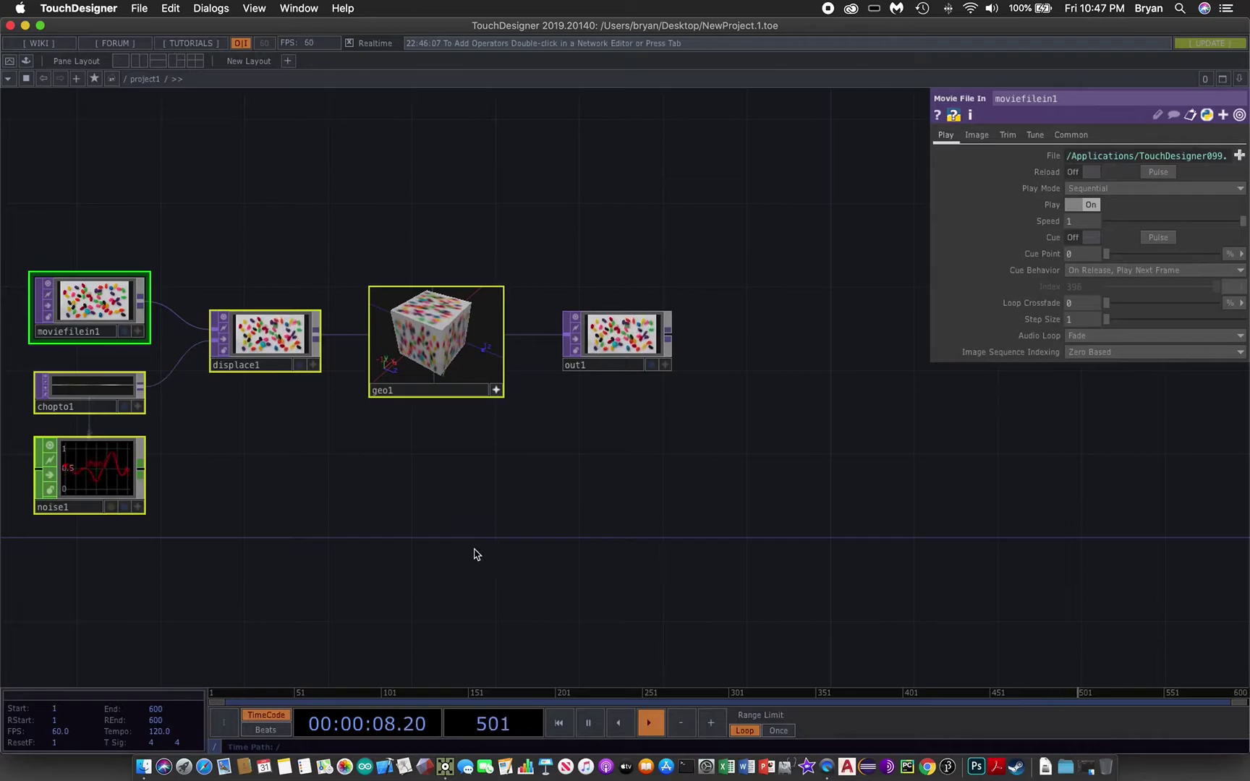
Delete all operators except out1 and save as Keyboard002.toe in a new Keyboard002 project folder
key(Delete)
middle_drag(355, 245, 525, 300)
click(138, 7)
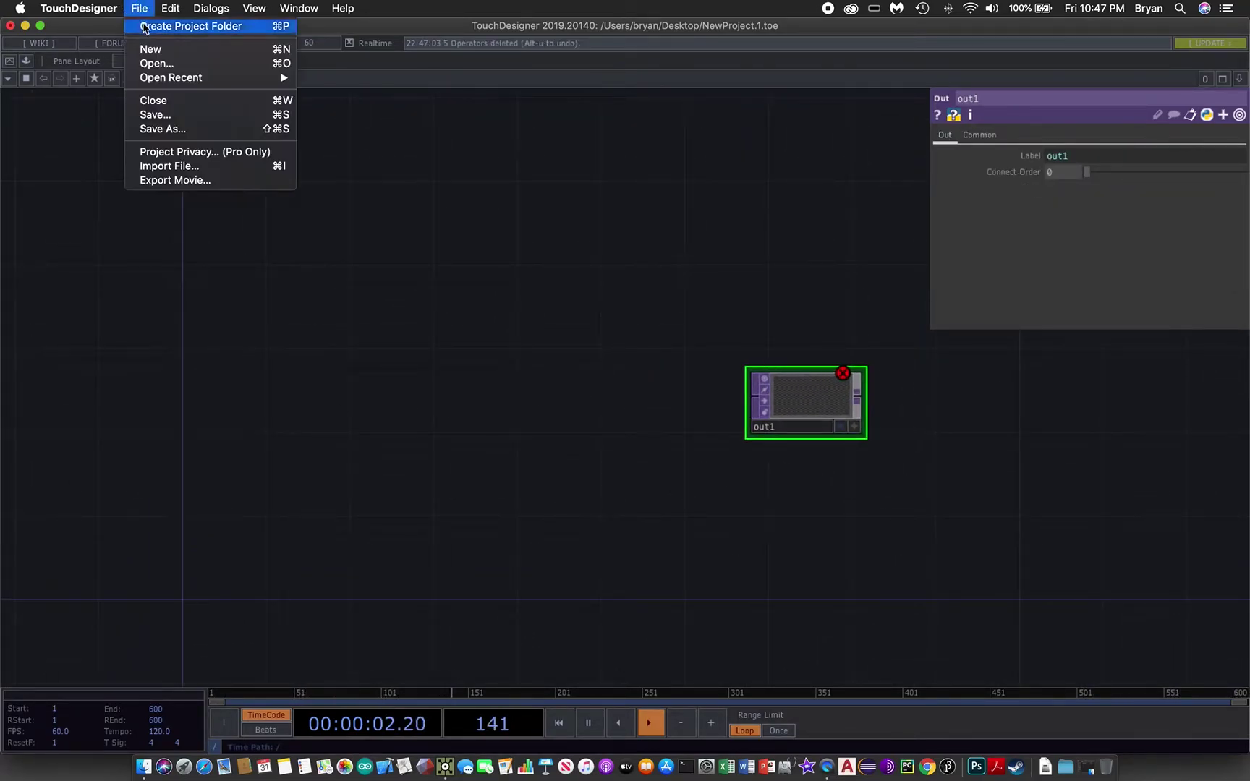
click(144, 29)
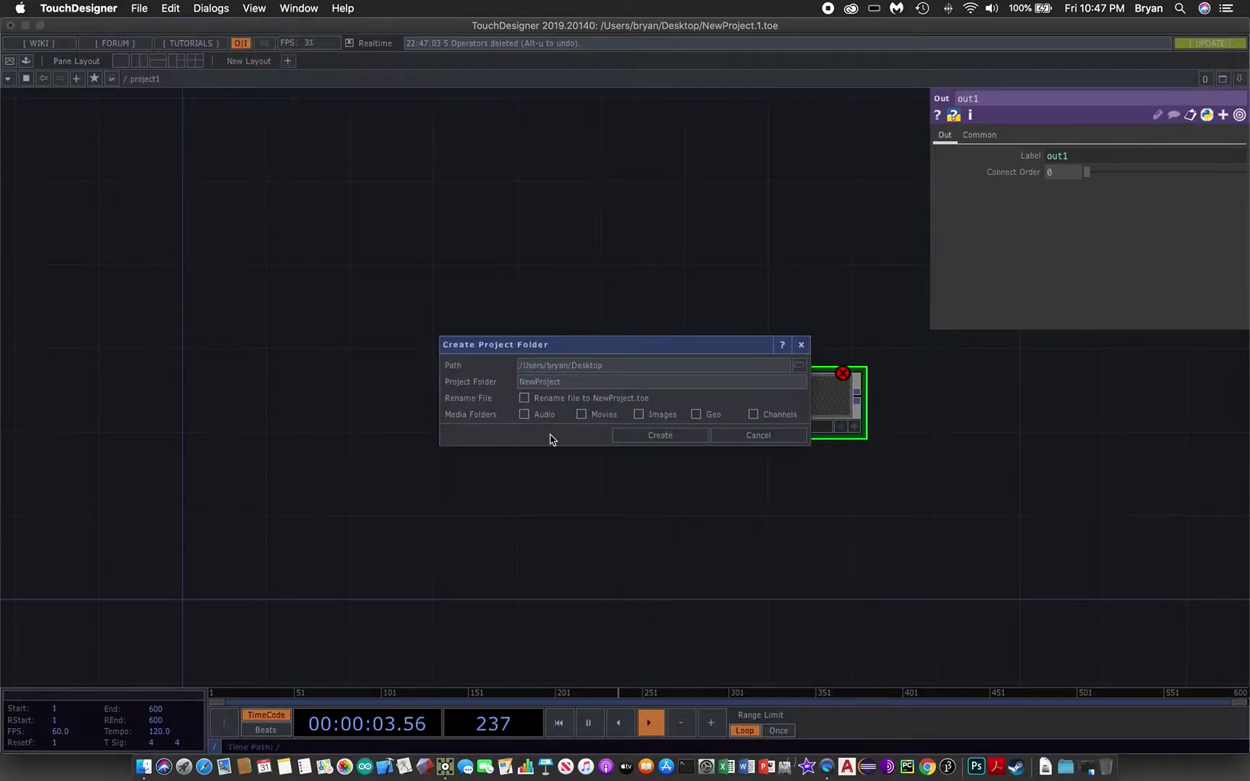
drag(576, 350, 364, 287)
key(BackSpace)
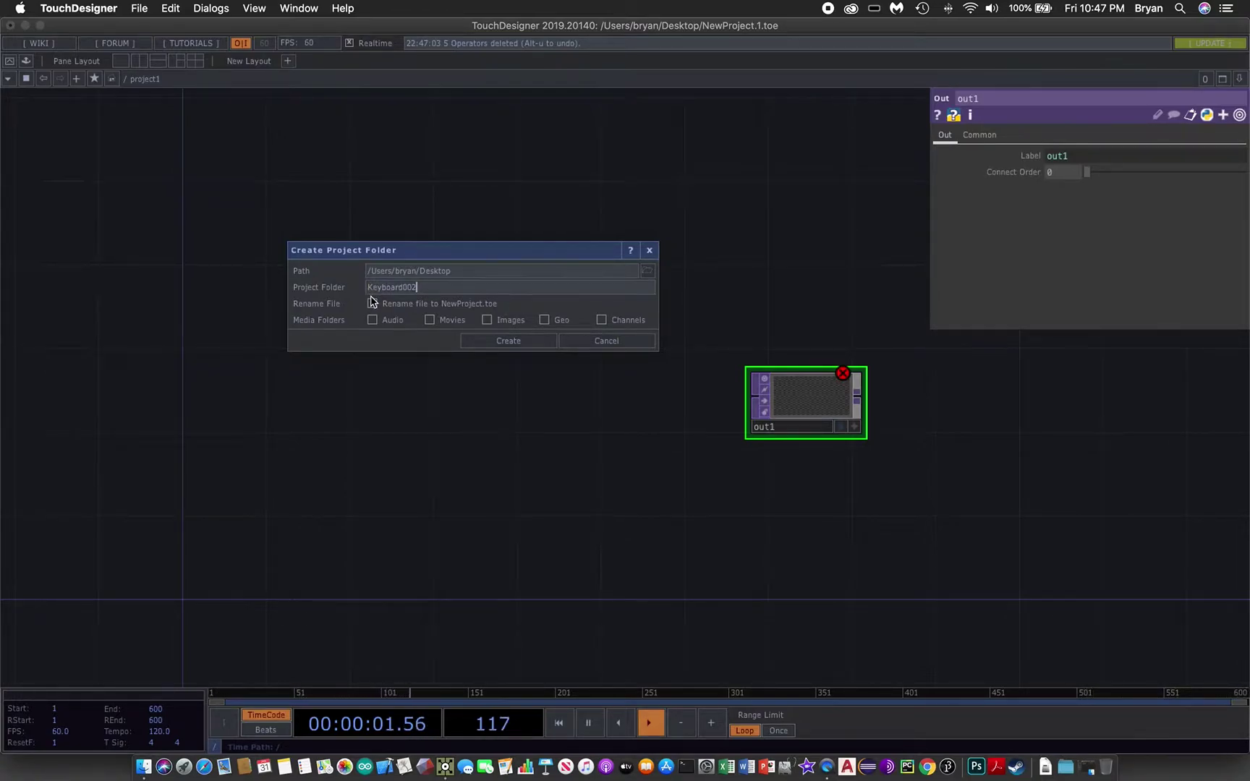
click(371, 304)
click(510, 343)
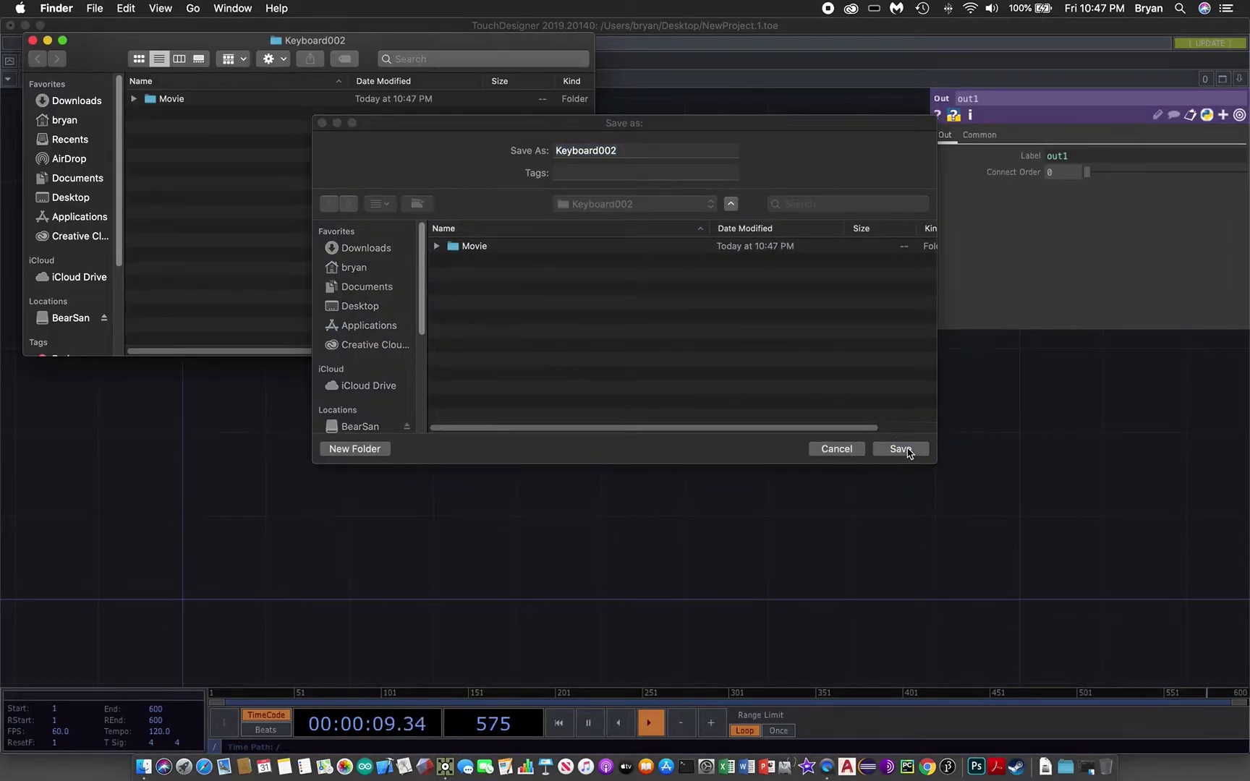
click(900, 449)
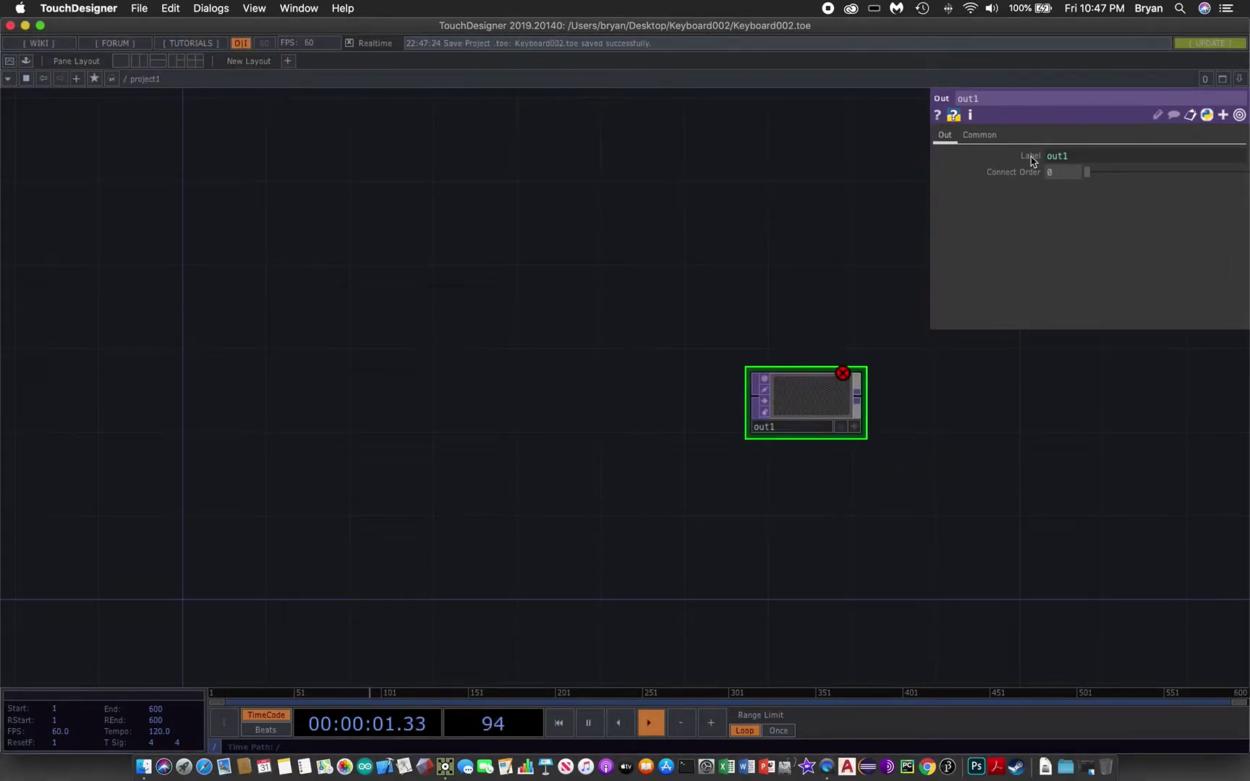
drag(1104, 33, 691, 301)
Open Keyboard002's Movie folder and copy TheirFinestSmall.mp4 from the Trailers folder
click(251, 207)
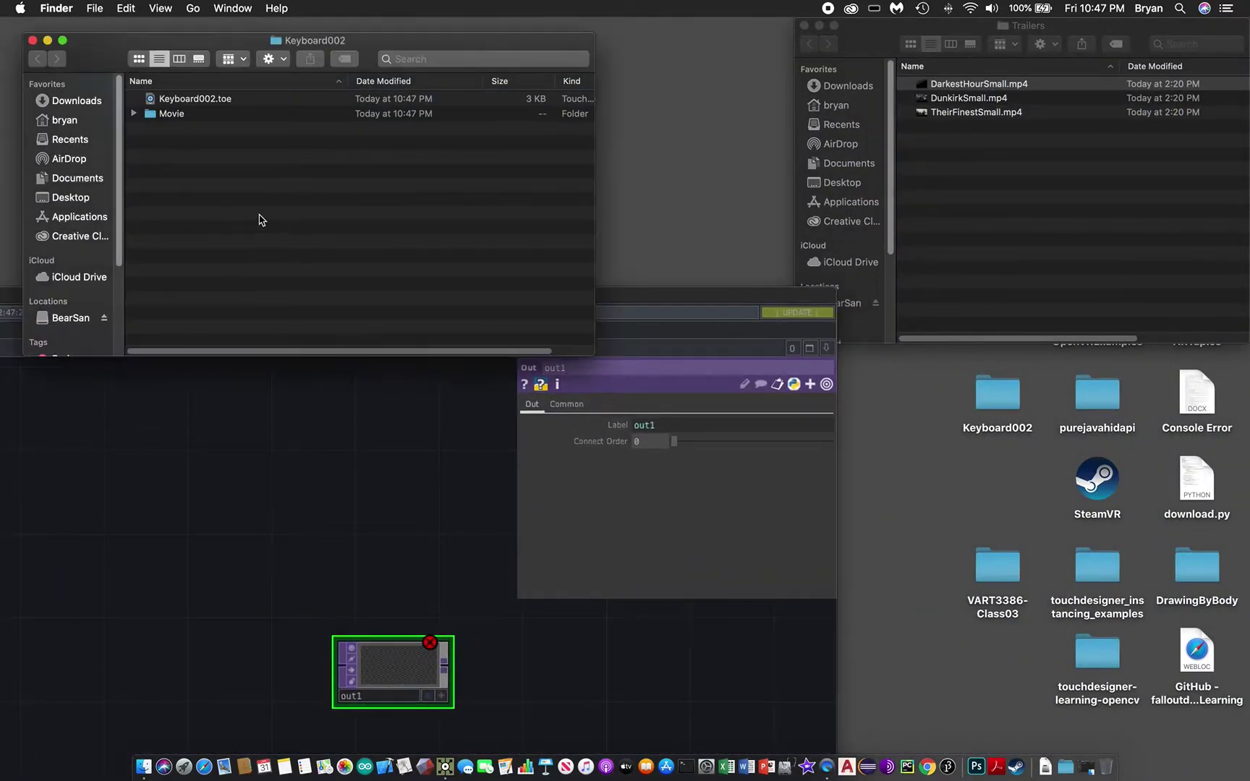
double_click(144, 114)
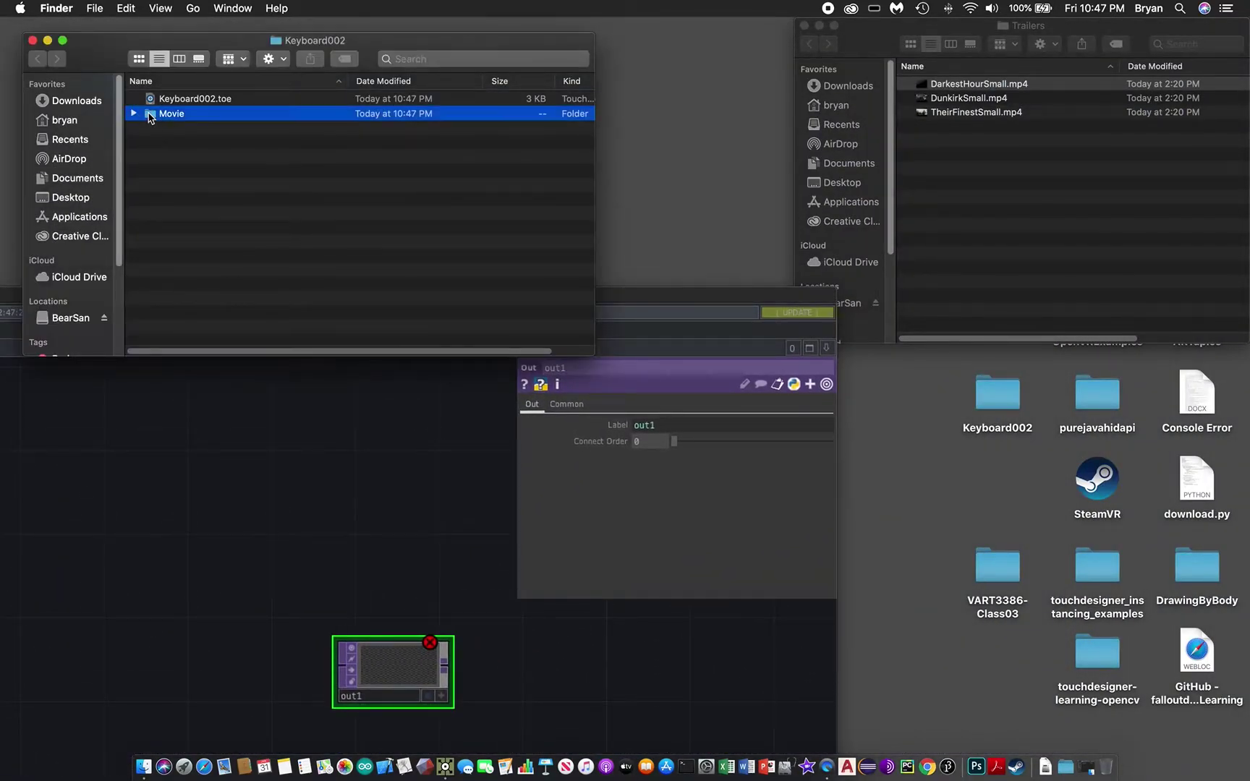
click(1066, 223)
click(976, 113)
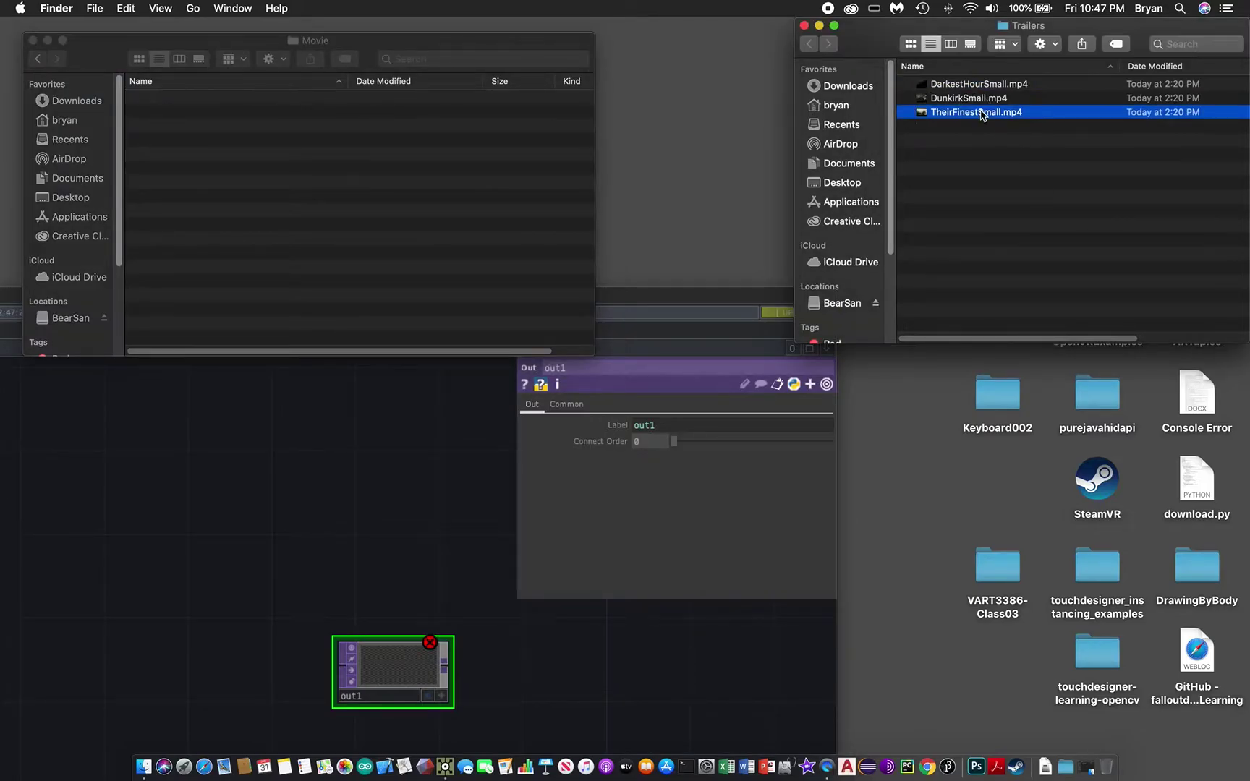
right_click(981, 114)
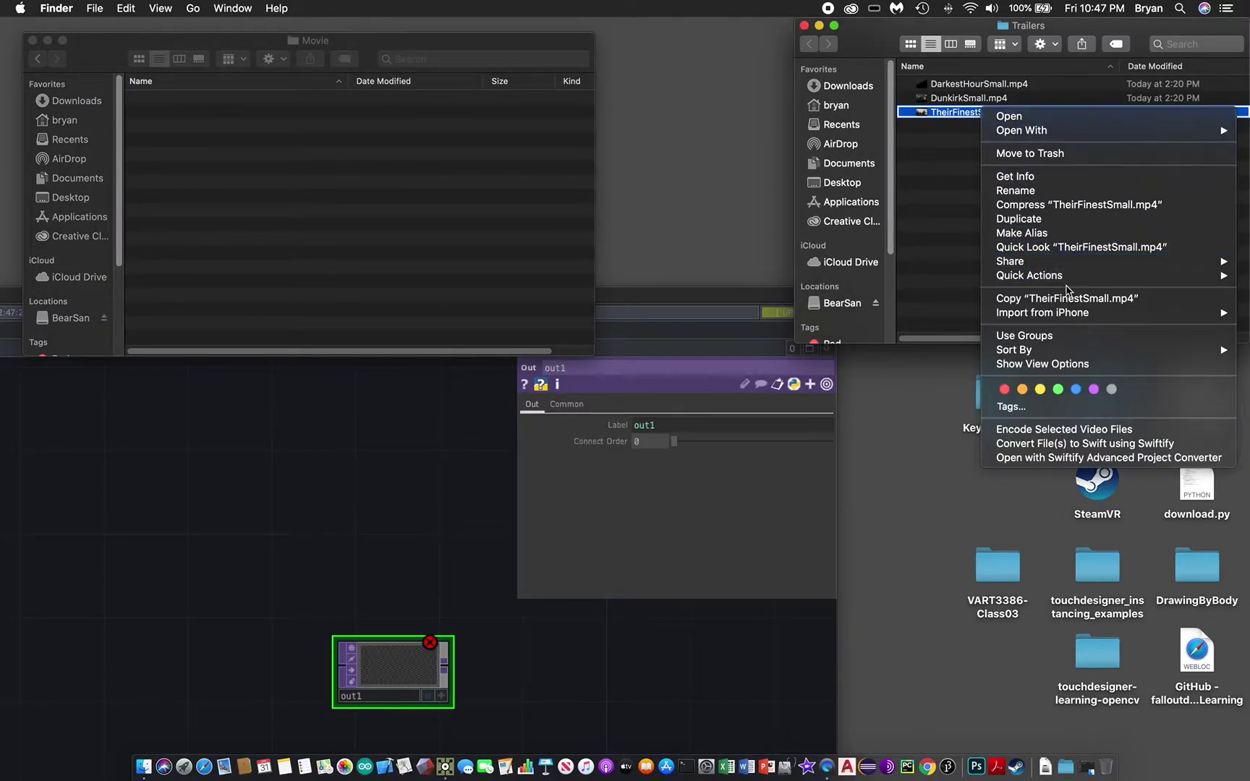
click(1063, 299)
Paste TheirFinestSmall.mp4 into the Movie folder and return to TouchDesigner
click(213, 189)
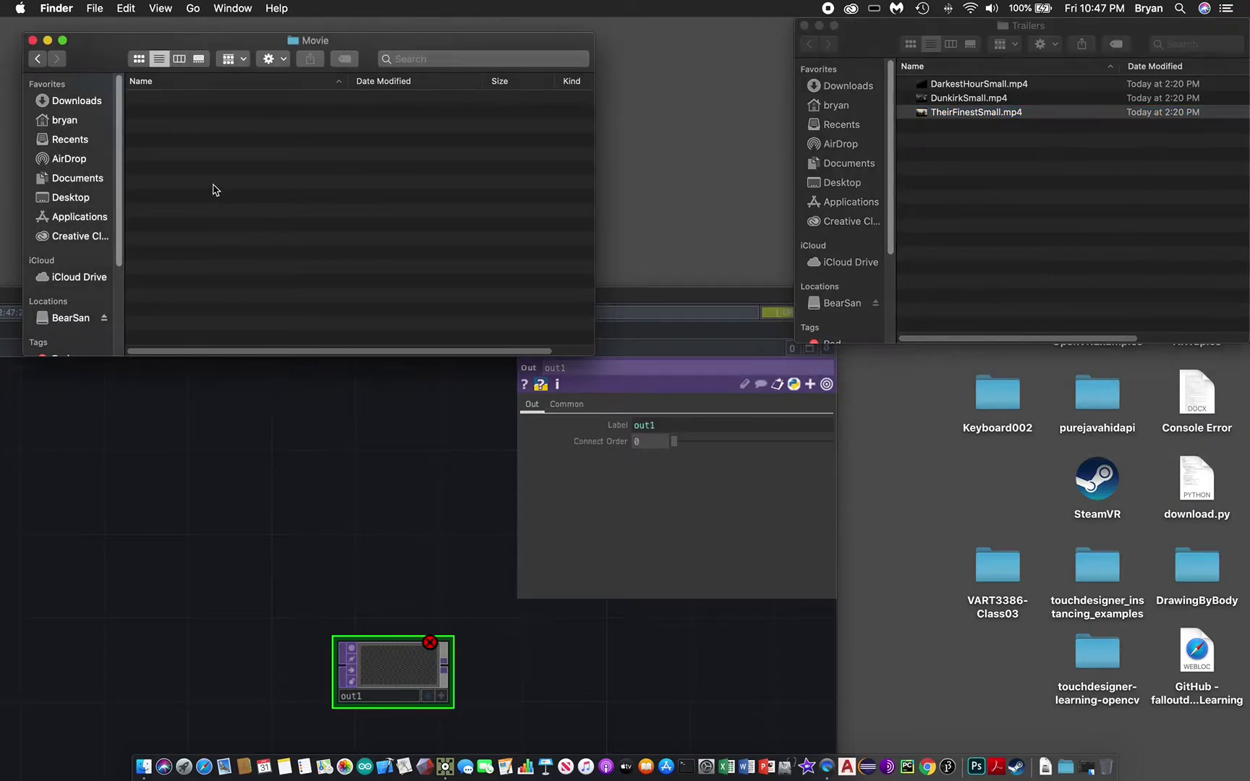
right_click(214, 188)
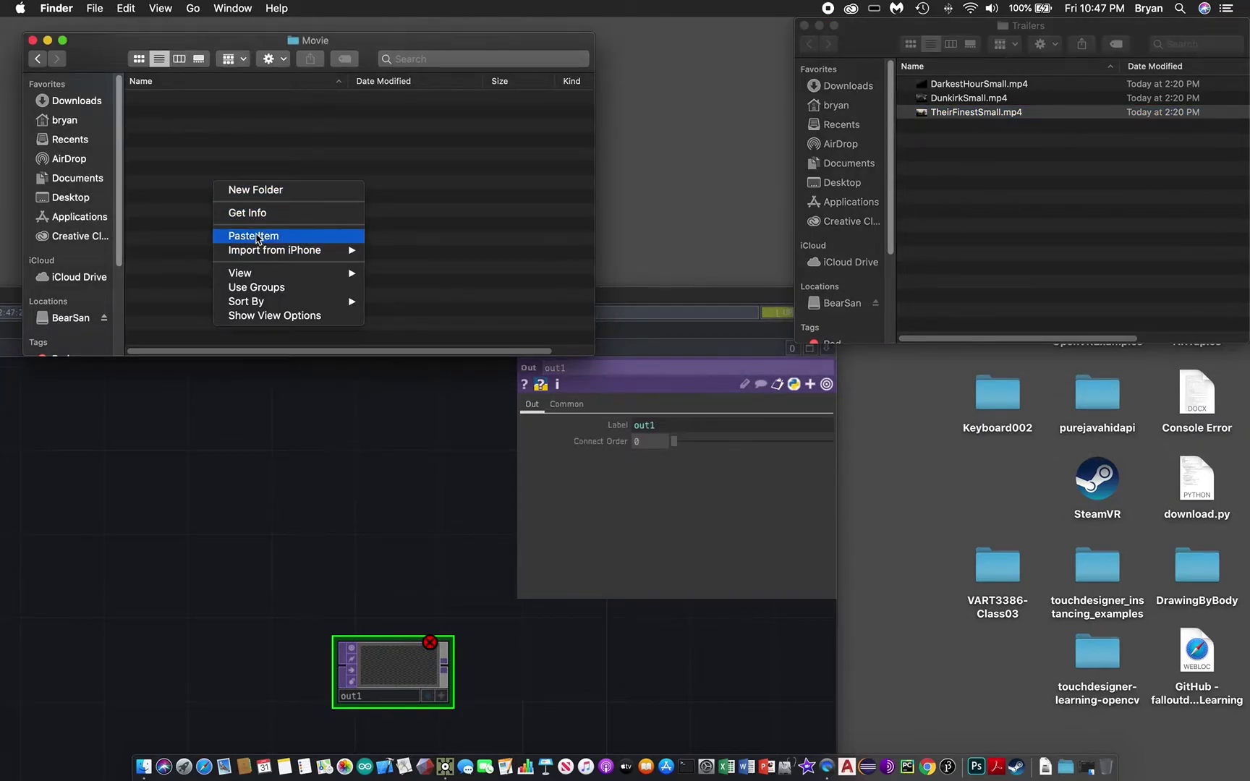
click(254, 236)
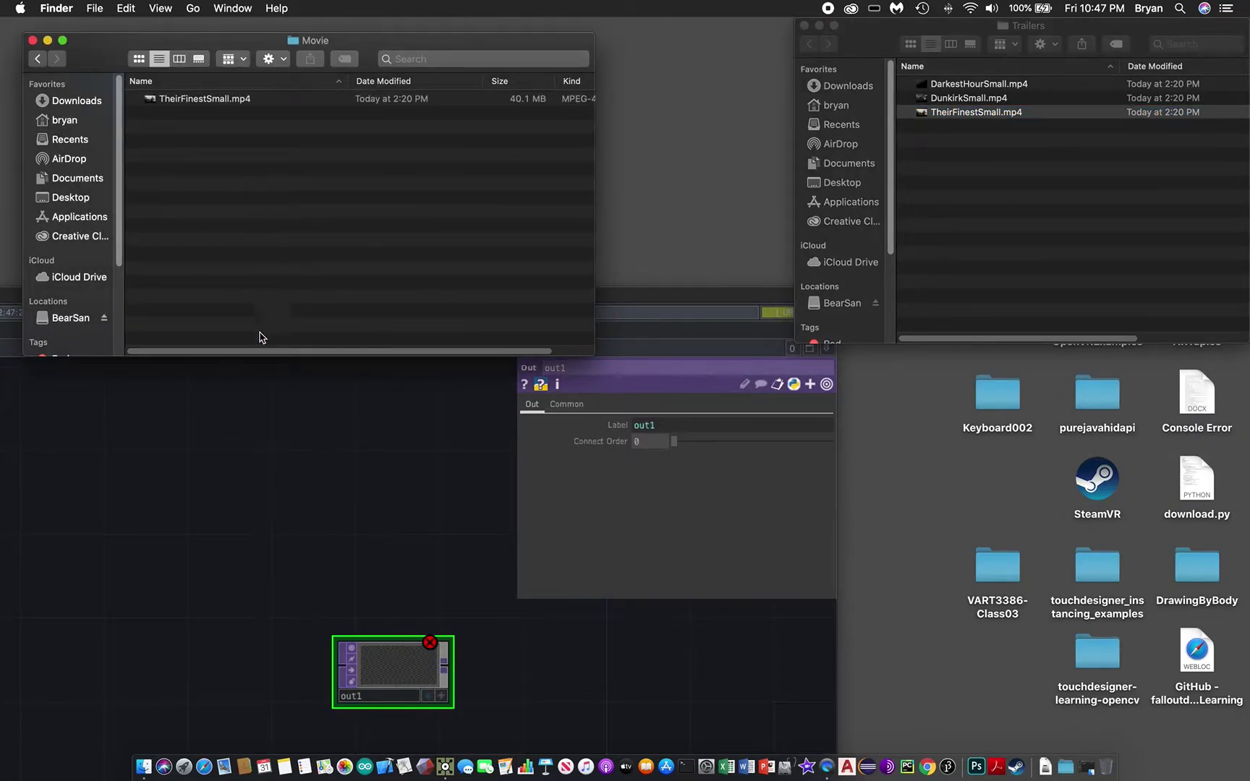
click(252, 516)
Drop TheirFinestSmall.mp4 into the network as a Movie File In node, maximising TouchDesigner
double_click(465, 293)
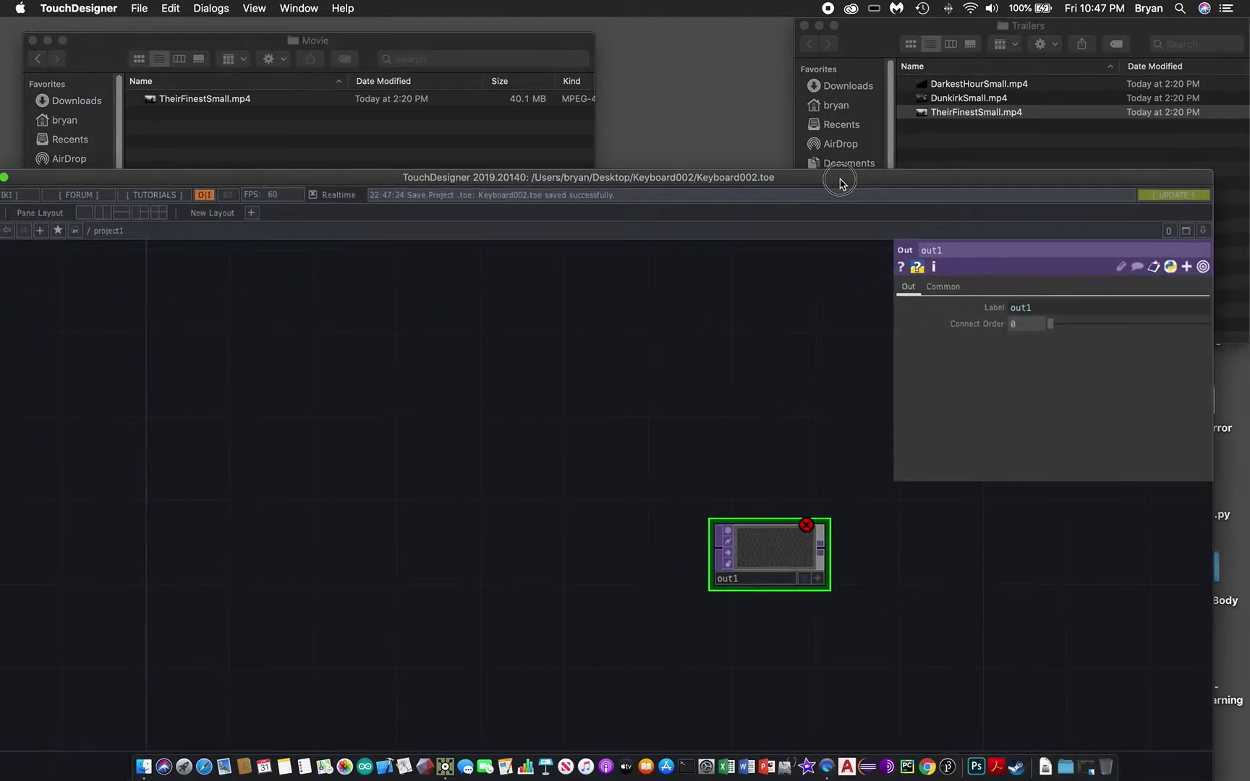
drag(147, 101, 274, 499)
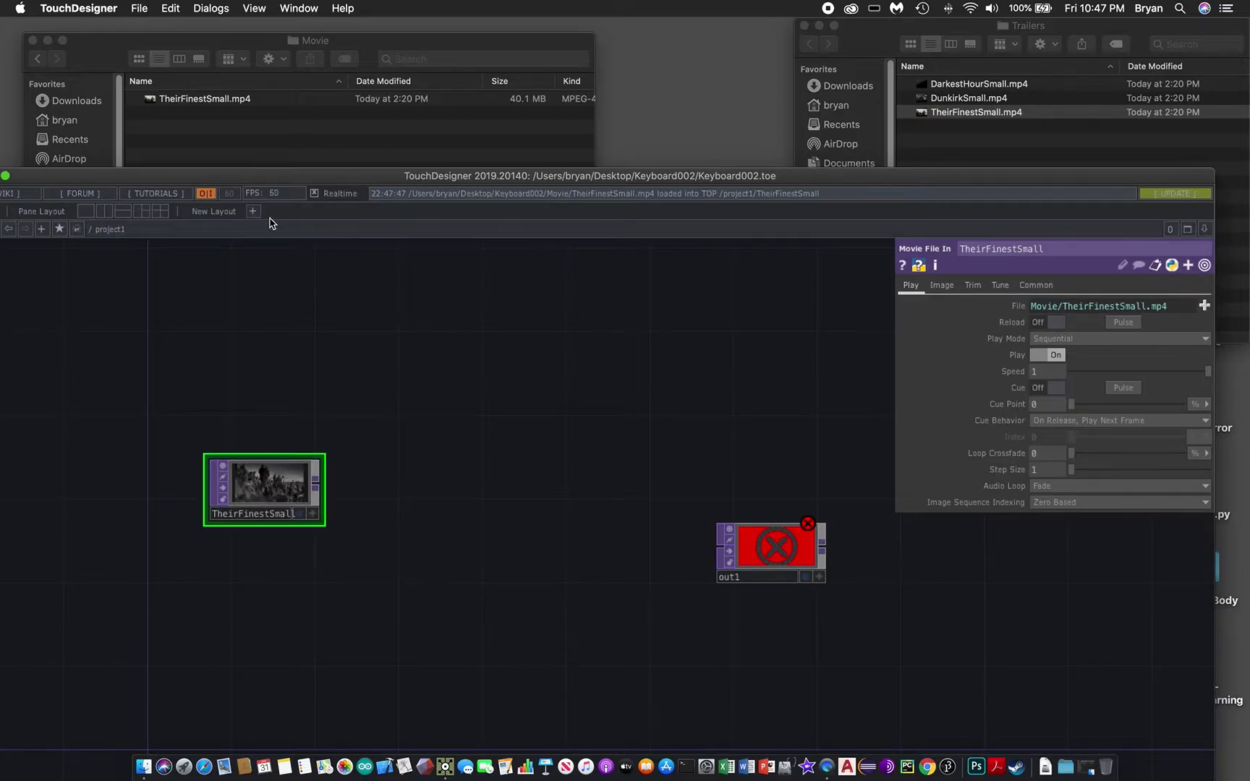
drag(253, 177, 318, 96)
double_click(318, 96)
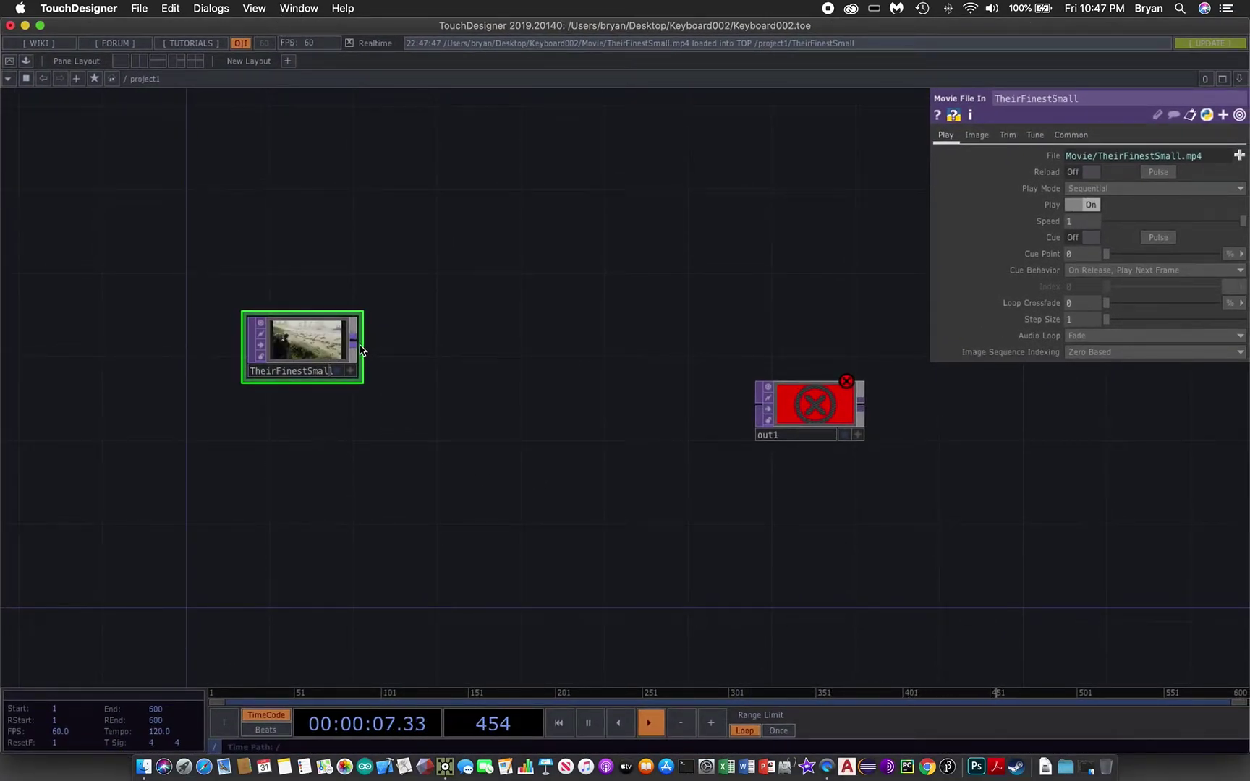
Wire TheirFinestSmall into out1 and place out1 beside the movie node
drag(354, 342, 759, 406)
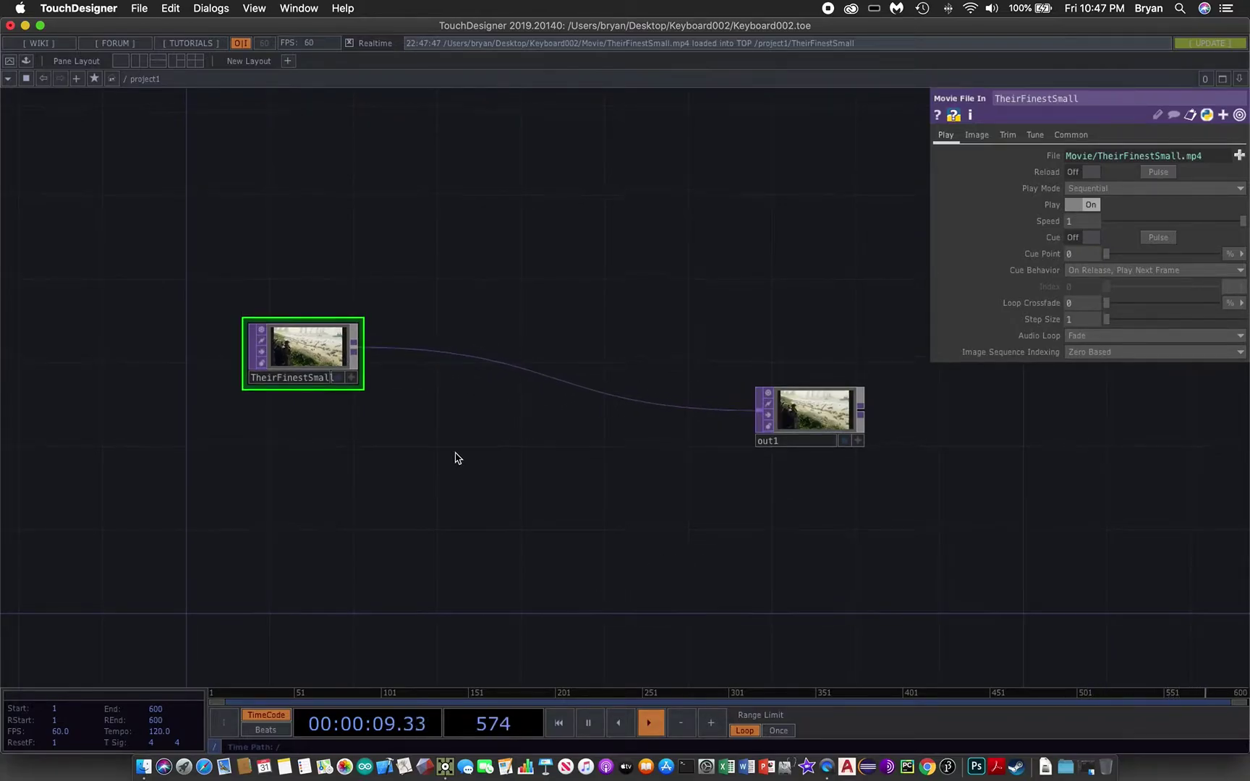
drag(357, 387, 336, 291)
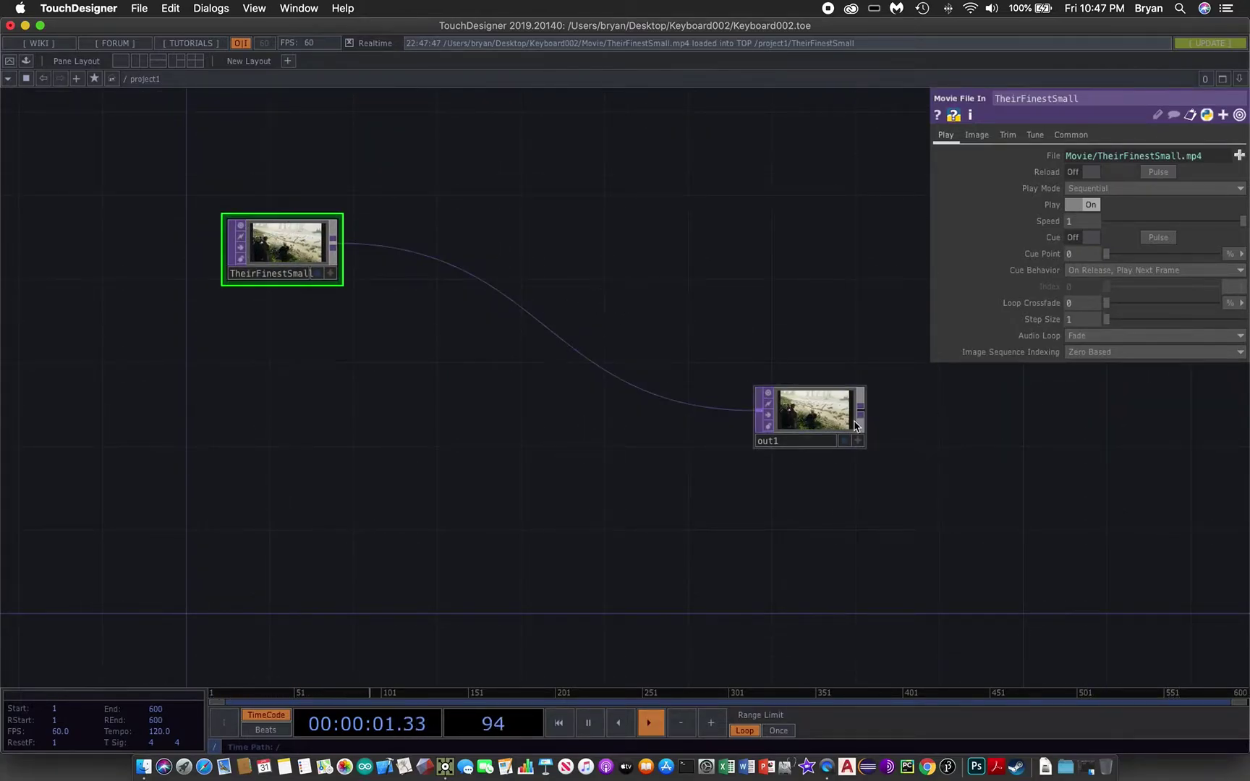
drag(756, 445, 626, 300)
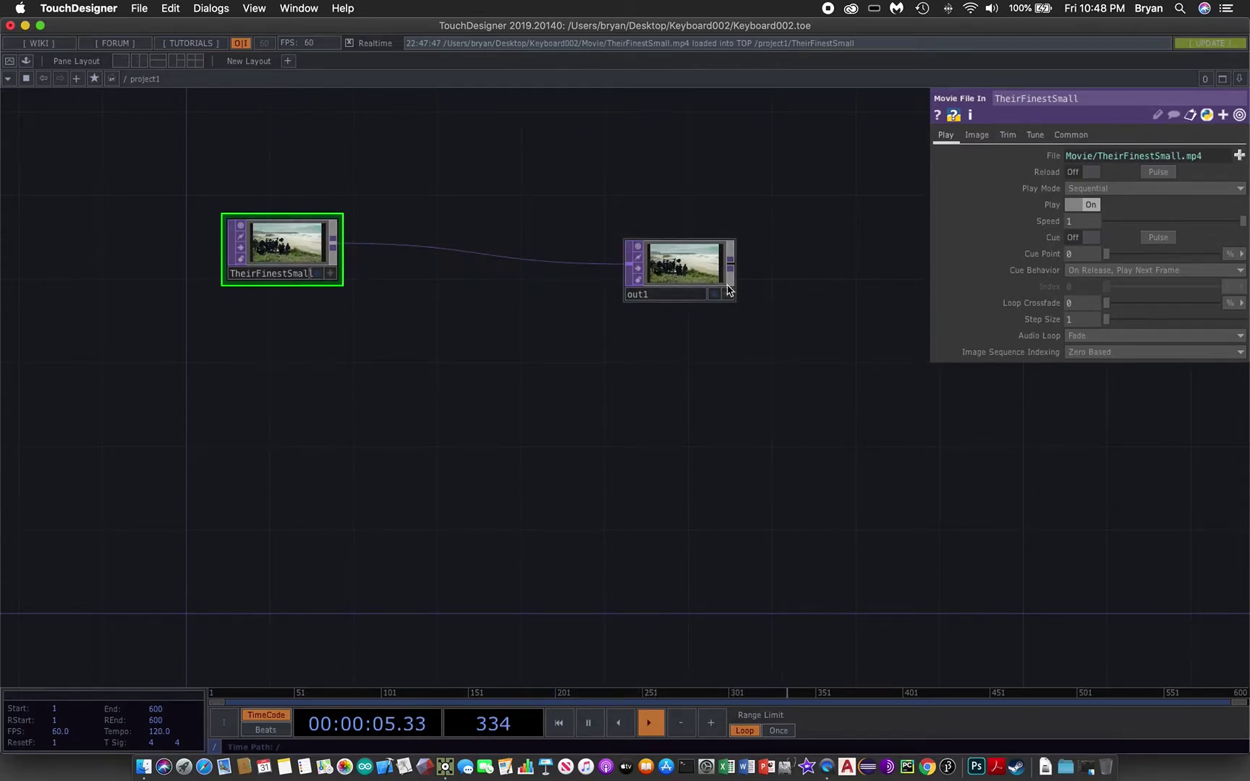
click(626, 498)
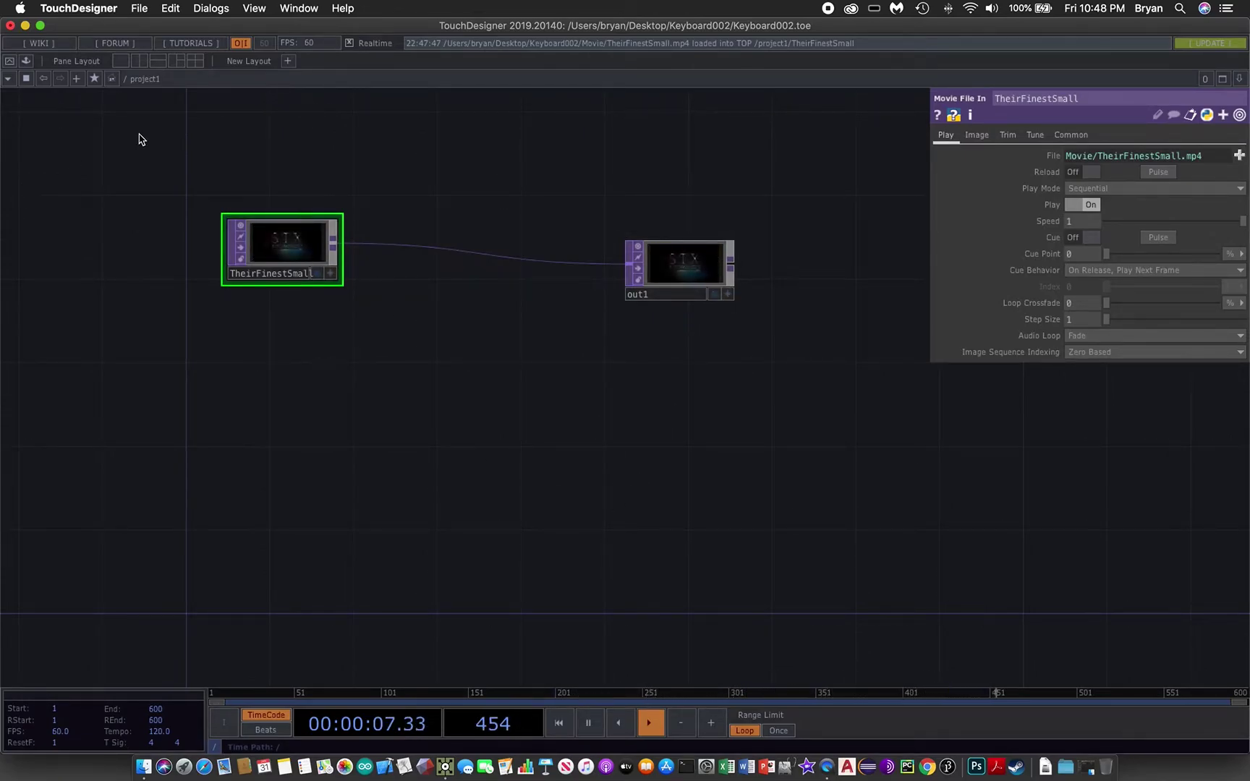
At the project root, set the perform window to fill the screen without borders
click(127, 82)
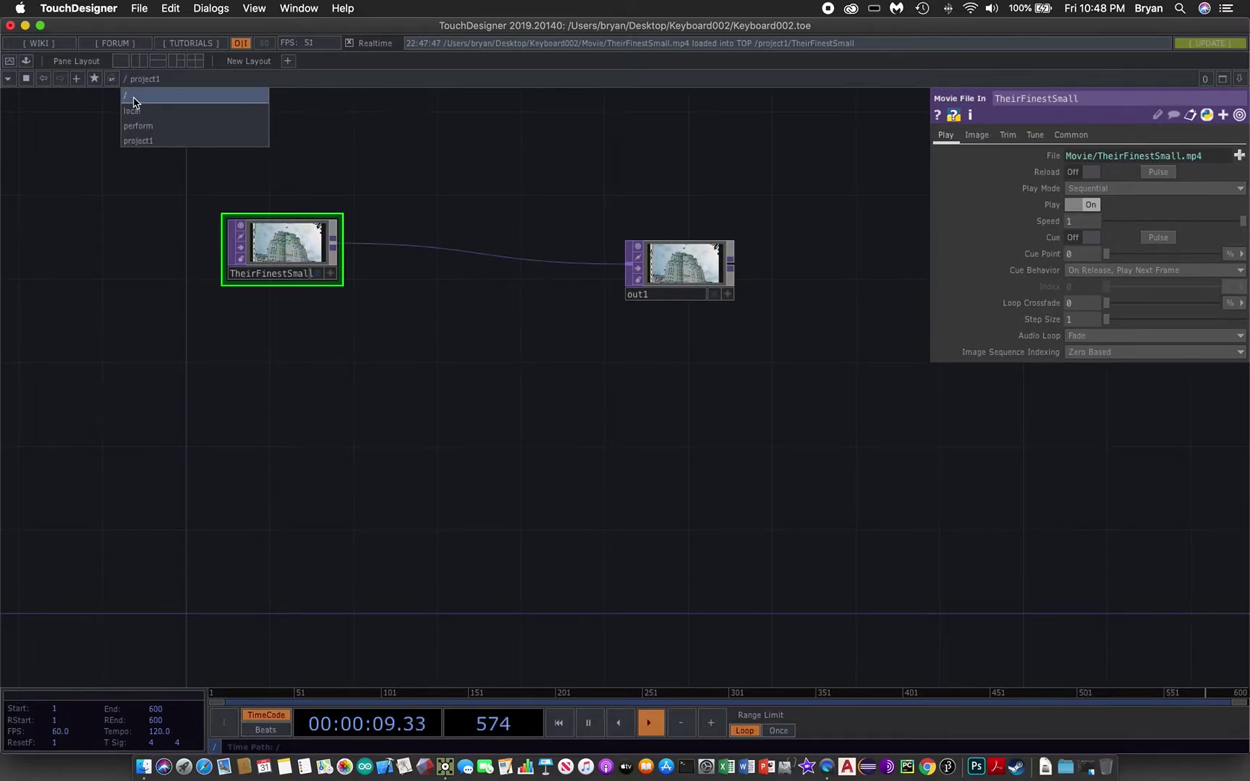
click(133, 98)
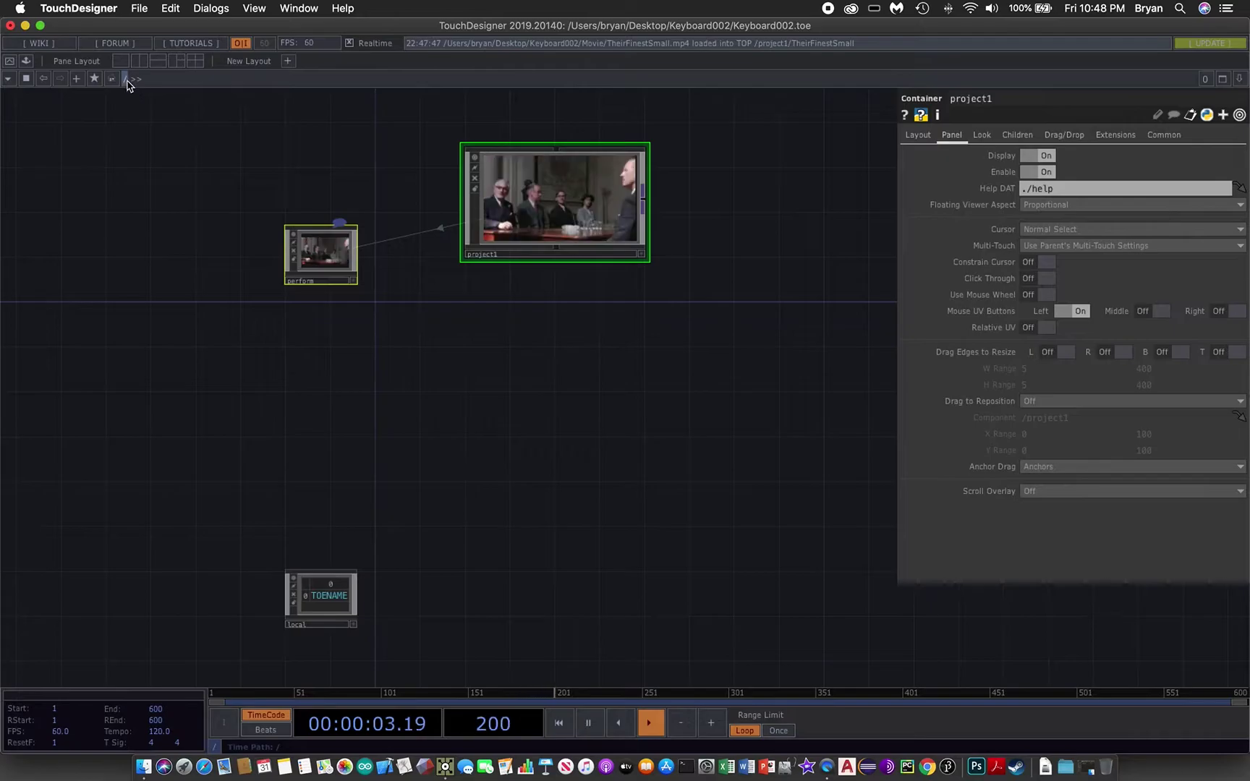
scroll(576, 483, up, 3)
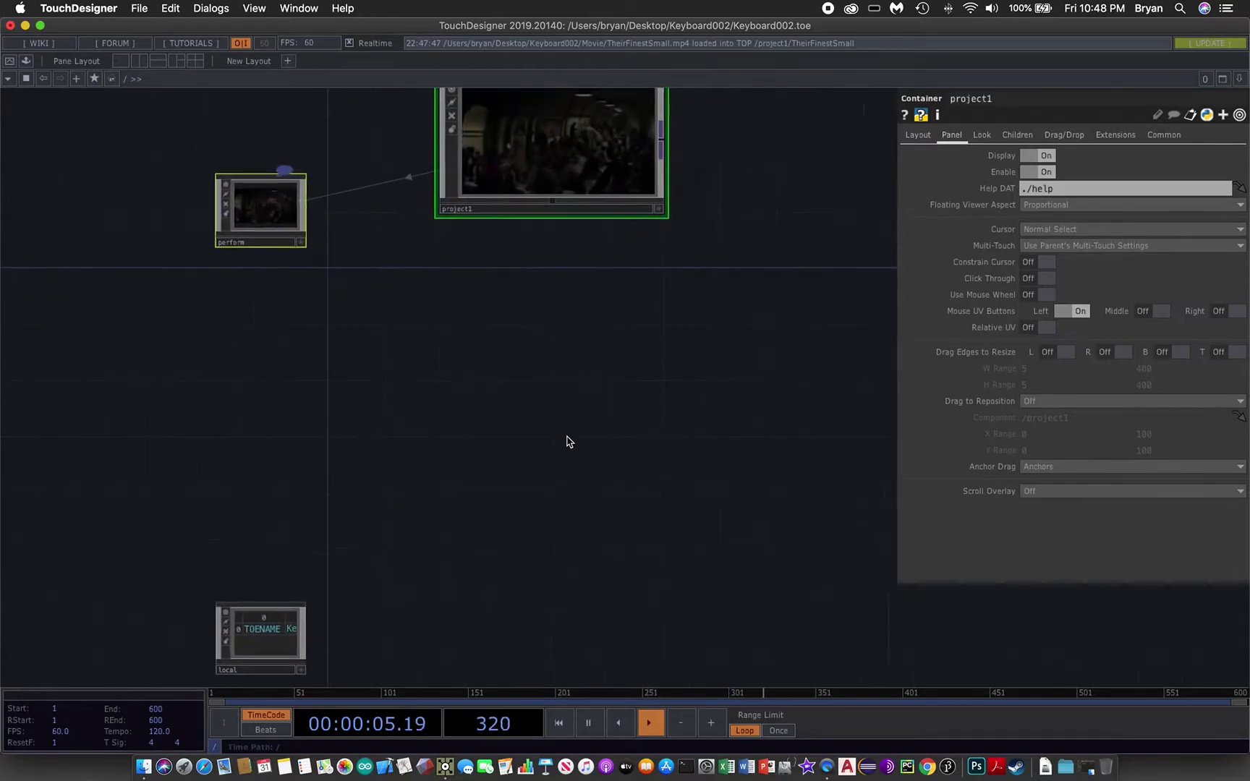
drag(505, 390, 506, 438)
click(282, 259)
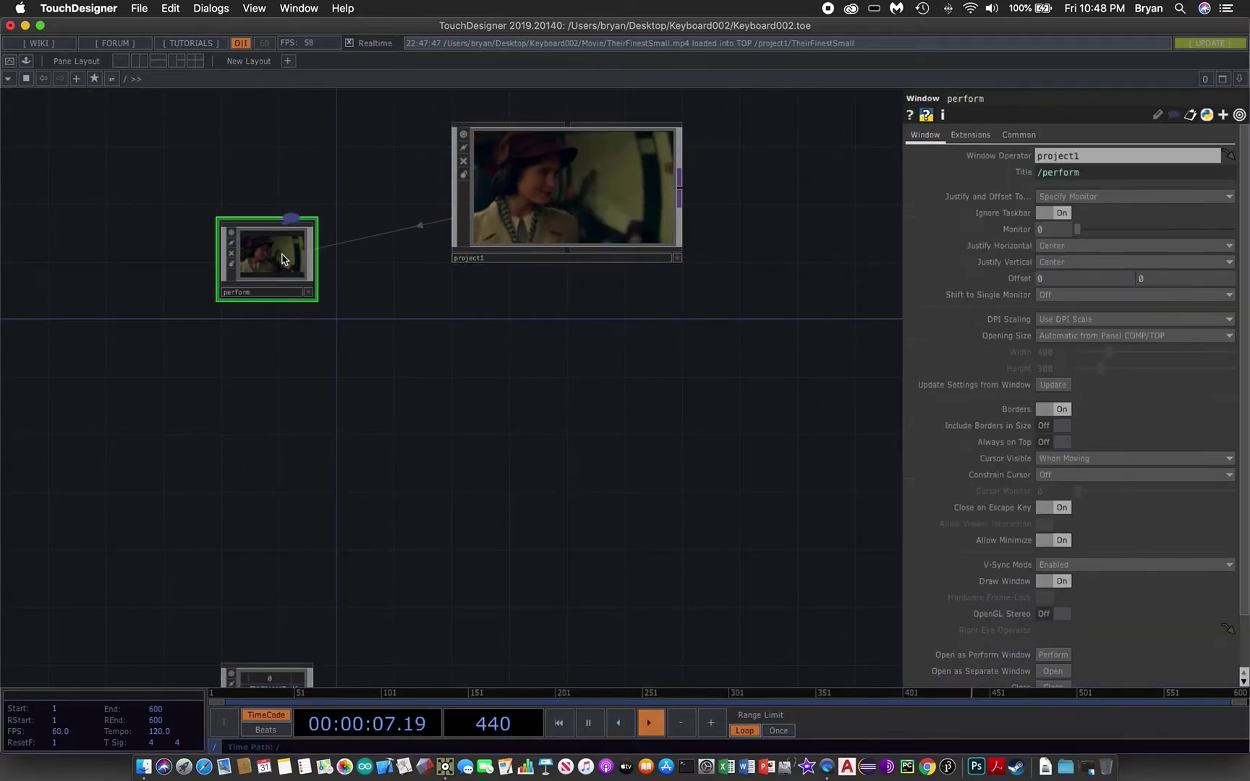
click(1073, 338)
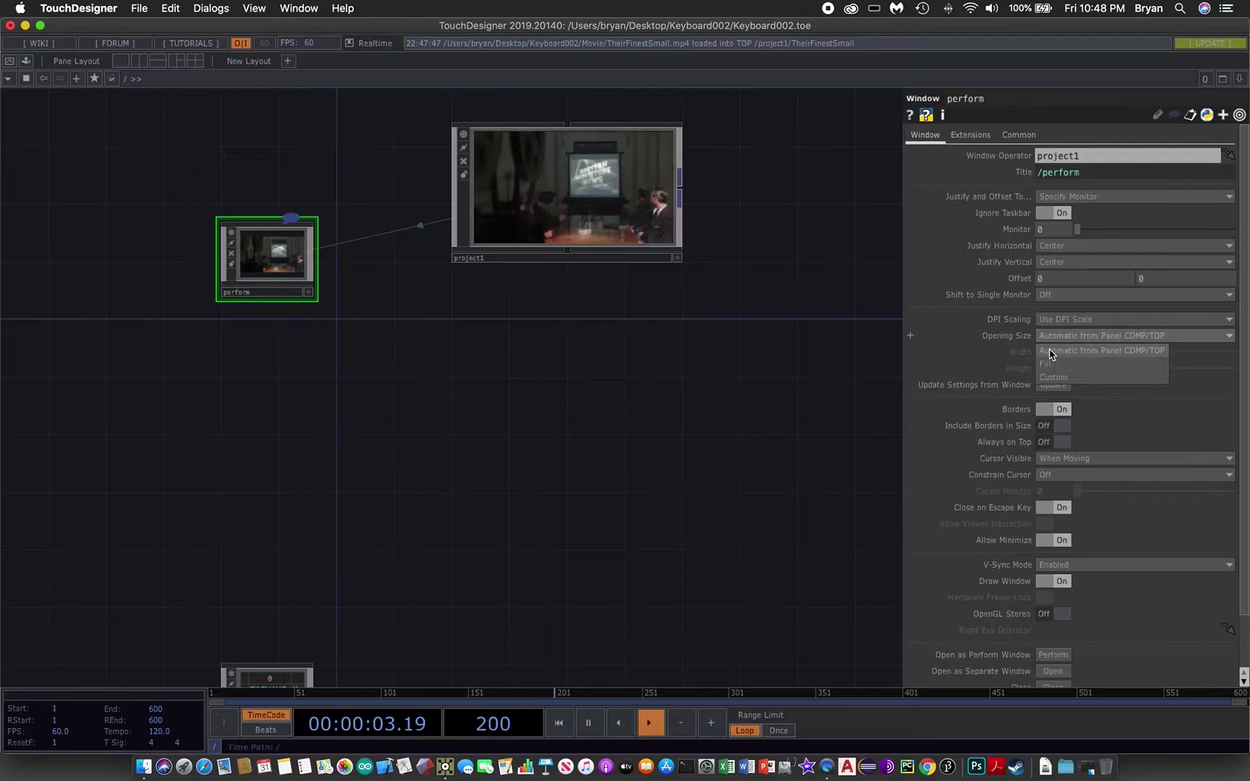
click(1047, 365)
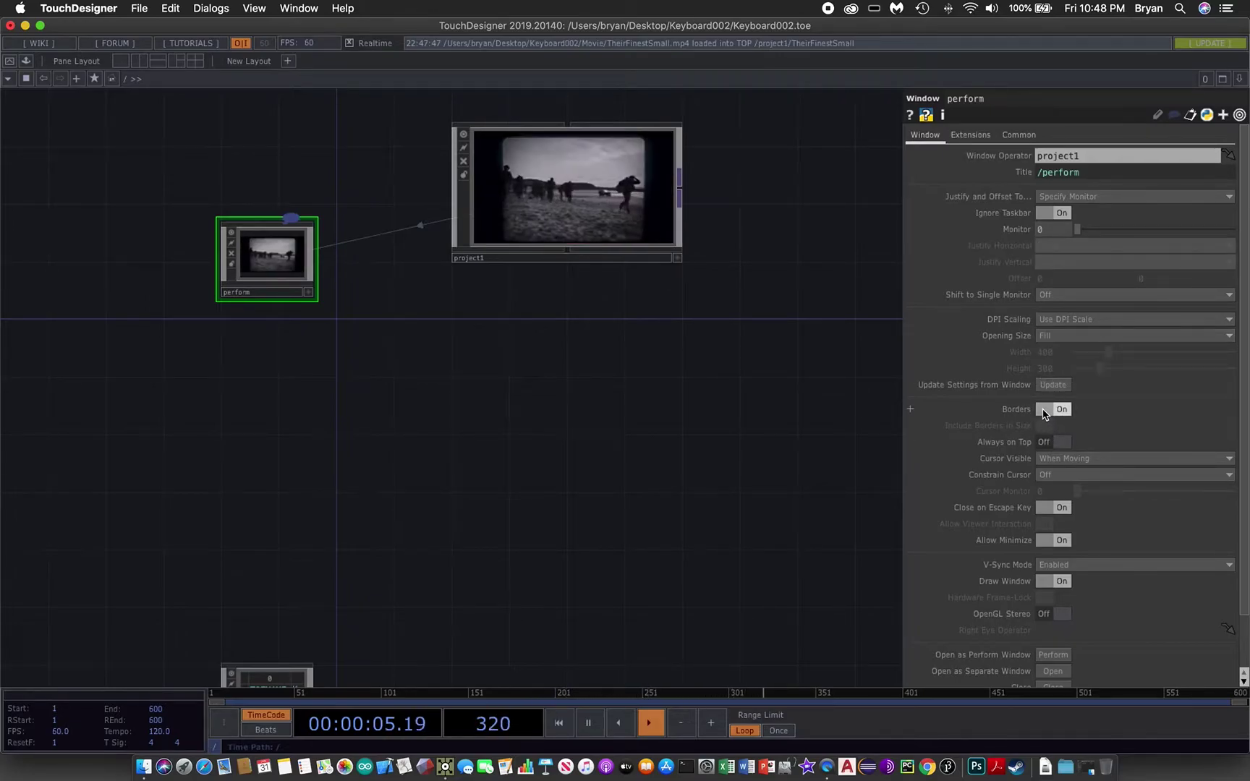
click(1044, 412)
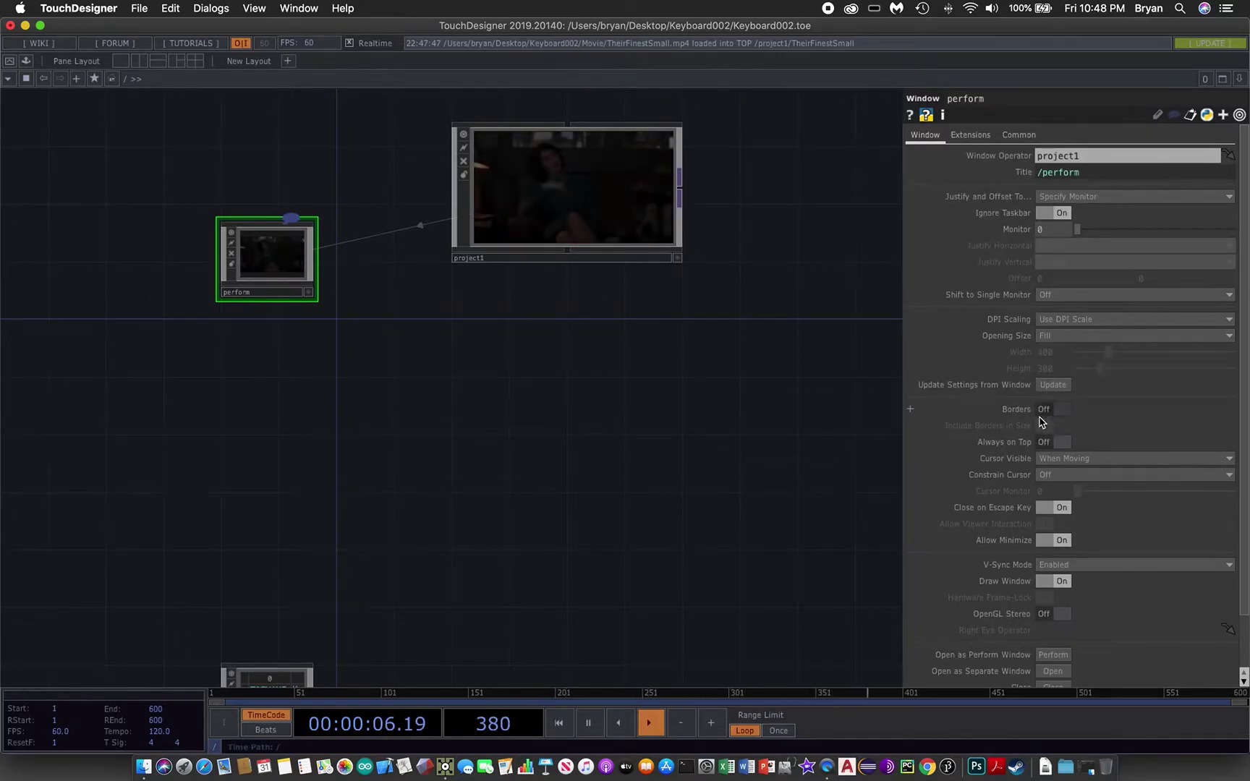
Return inside project1, save as Keyboard002.1.toe, and test the full-screen perform output
click(579, 215)
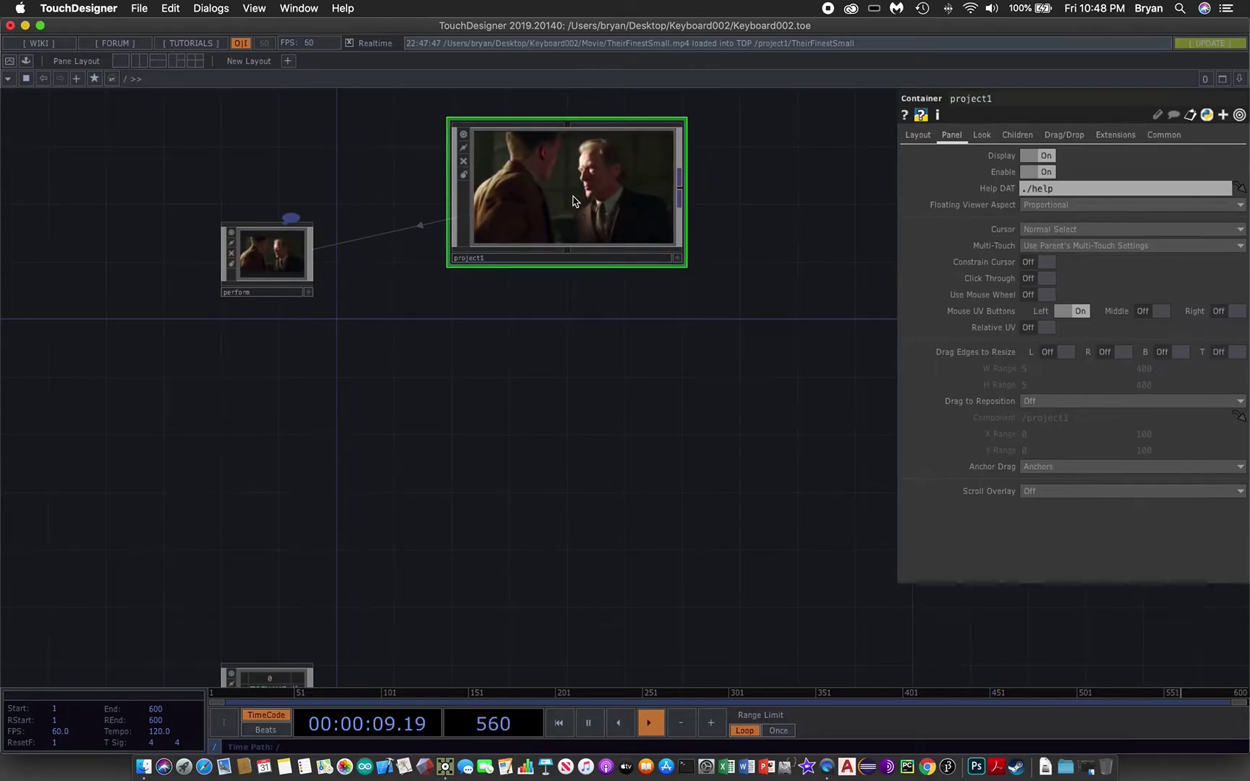
key(i)
click(138, 9)
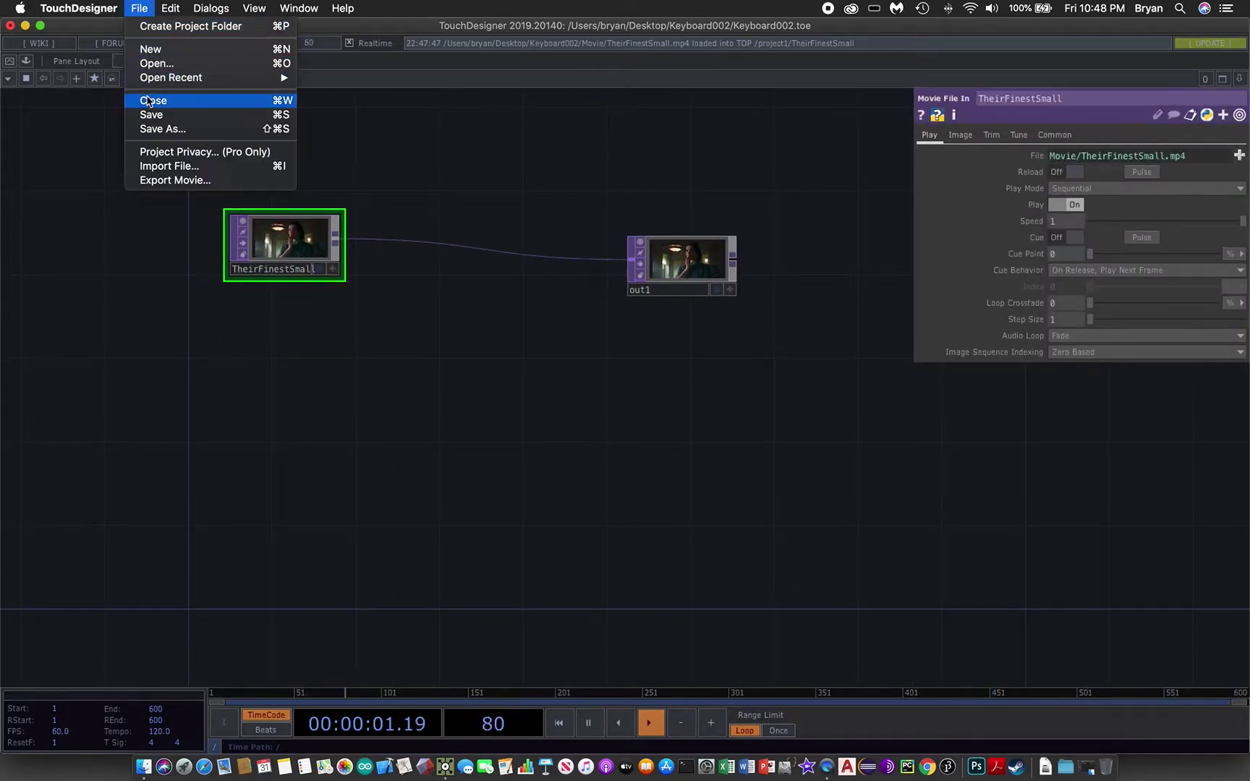
click(145, 115)
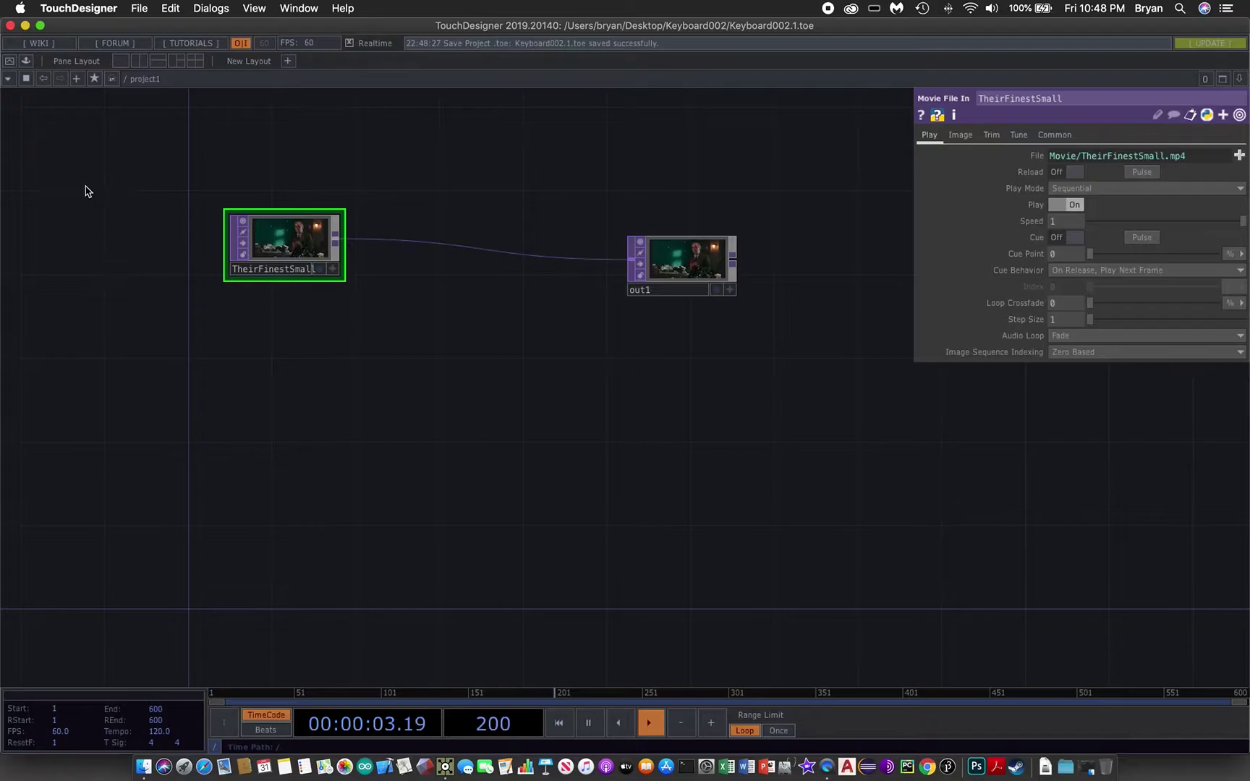
key(F1)
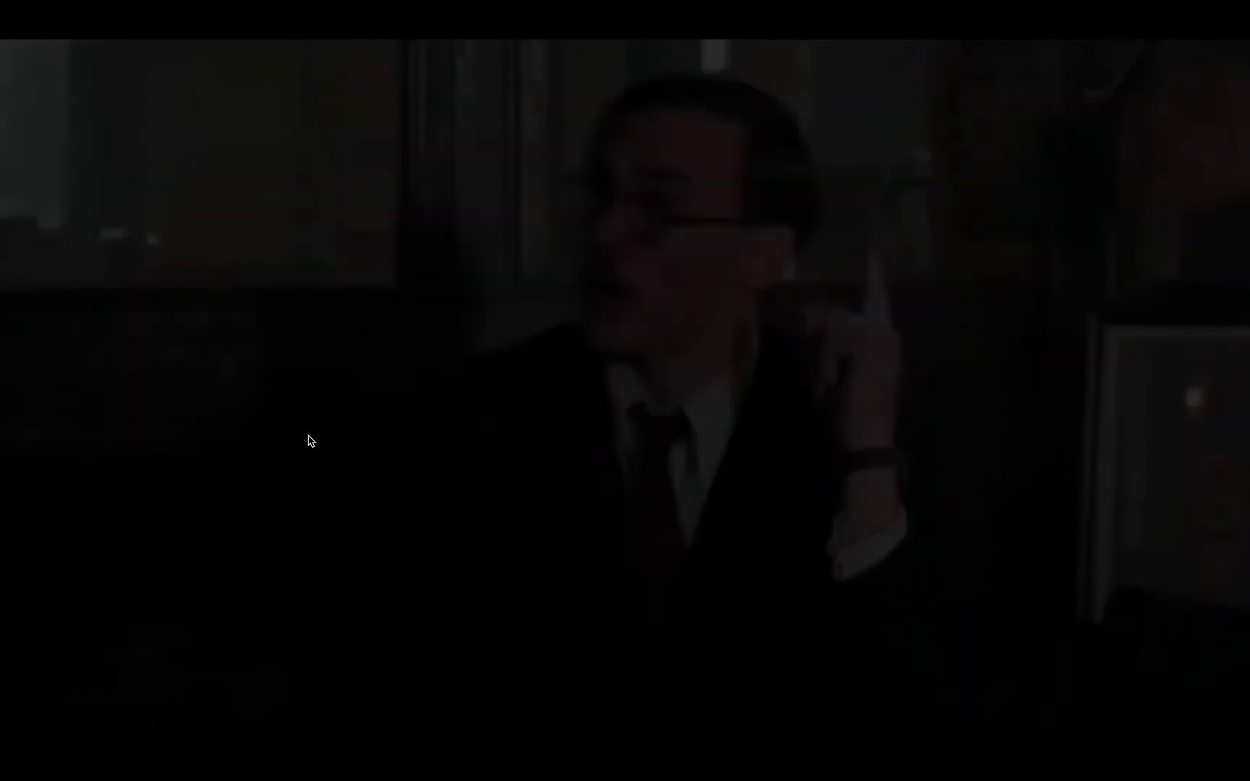
key(Escape)
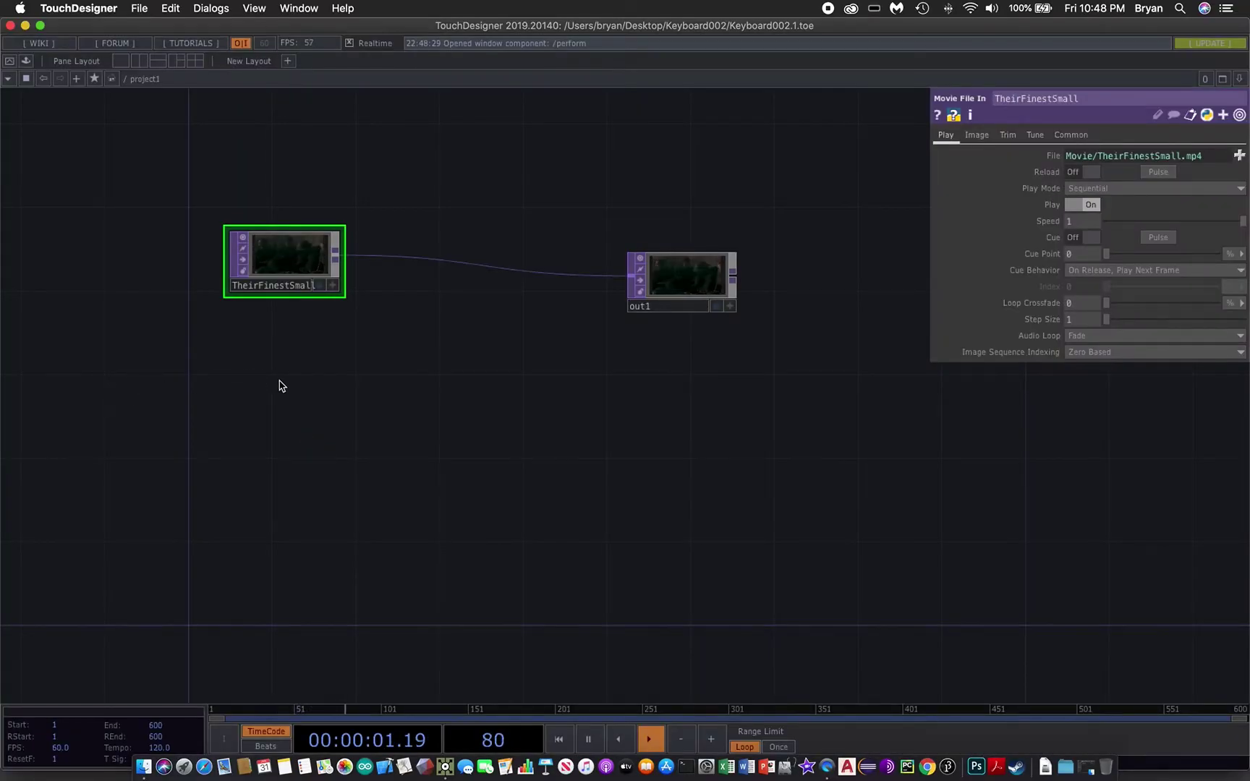
key(Tab)
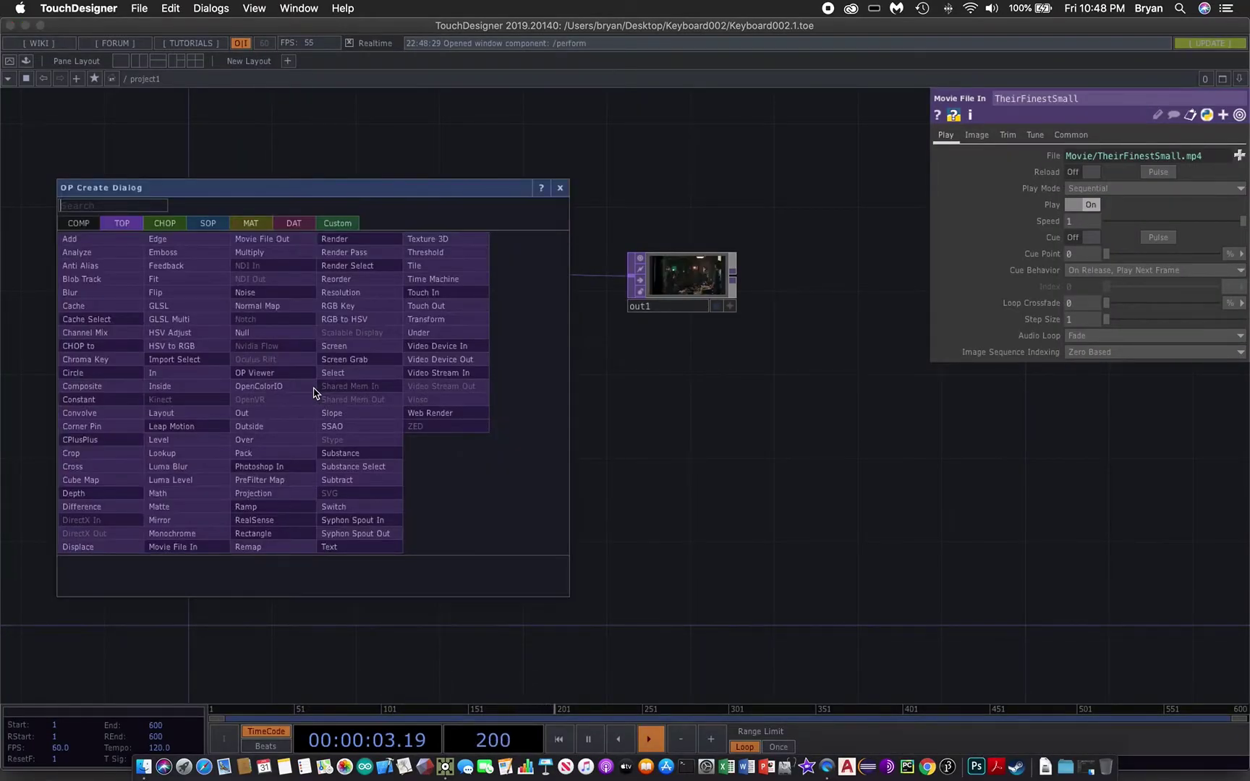
Add a Keyboard In CHOP, keyboardin1, below the movie node with First Key set to 0
click(166, 226)
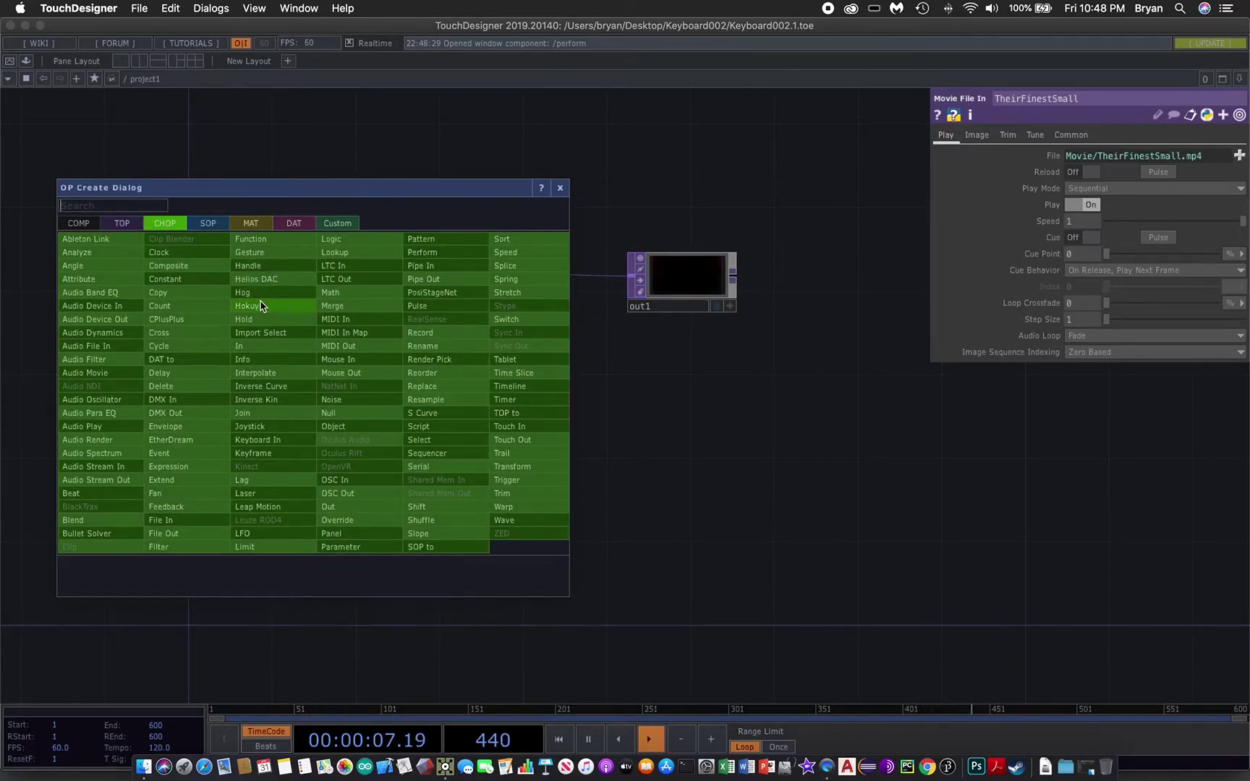
click(273, 447)
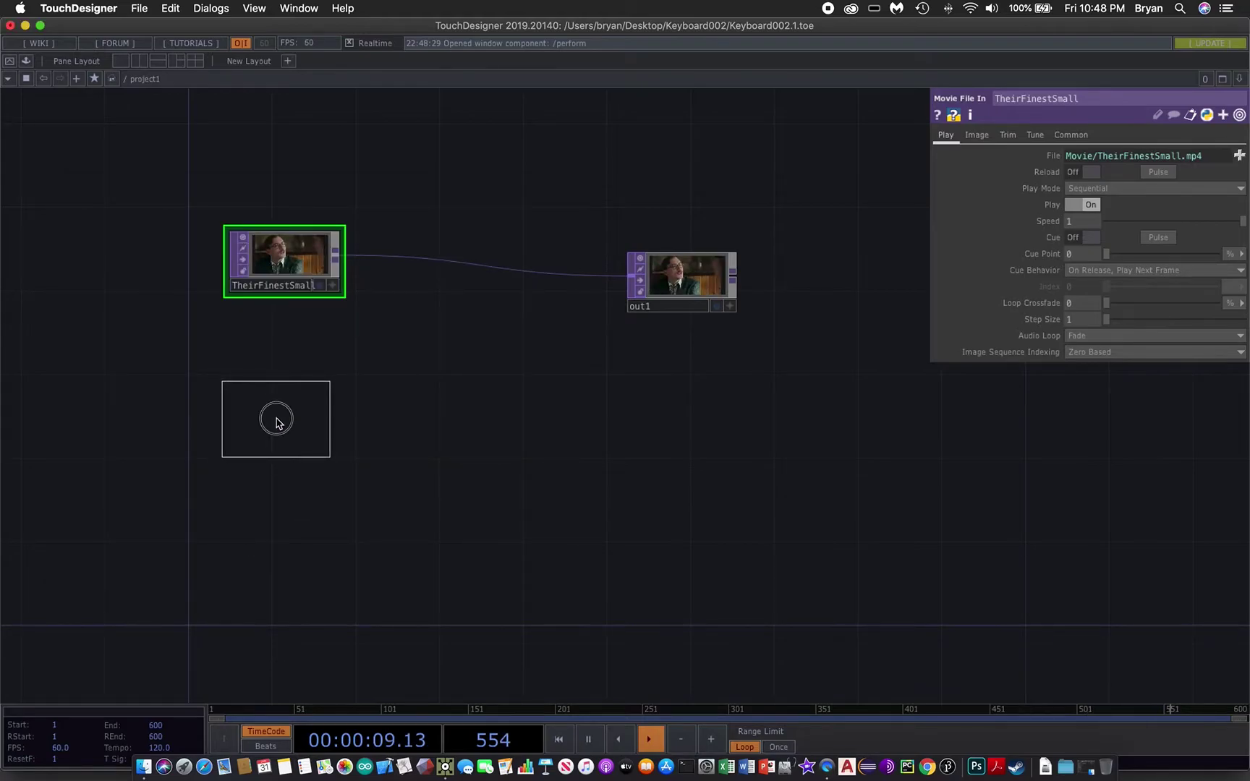
click(273, 416)
drag(622, 504, 589, 486)
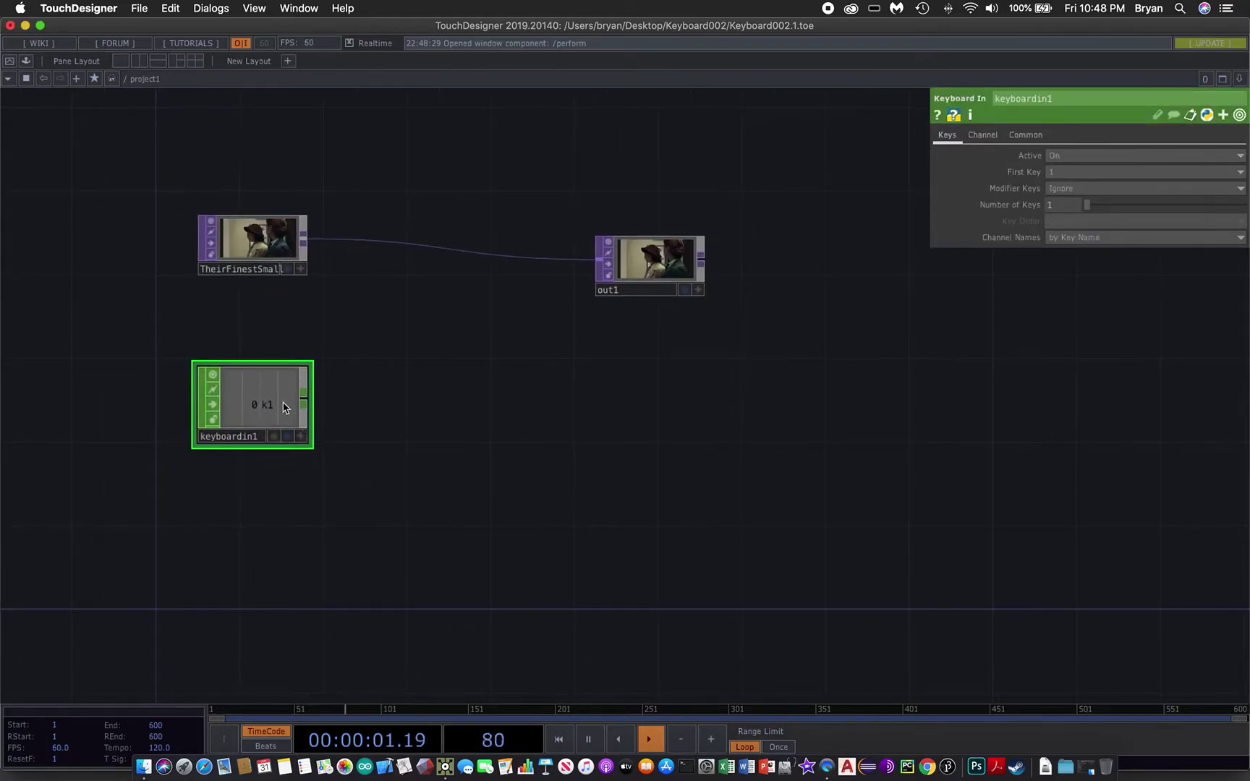
click(1074, 174)
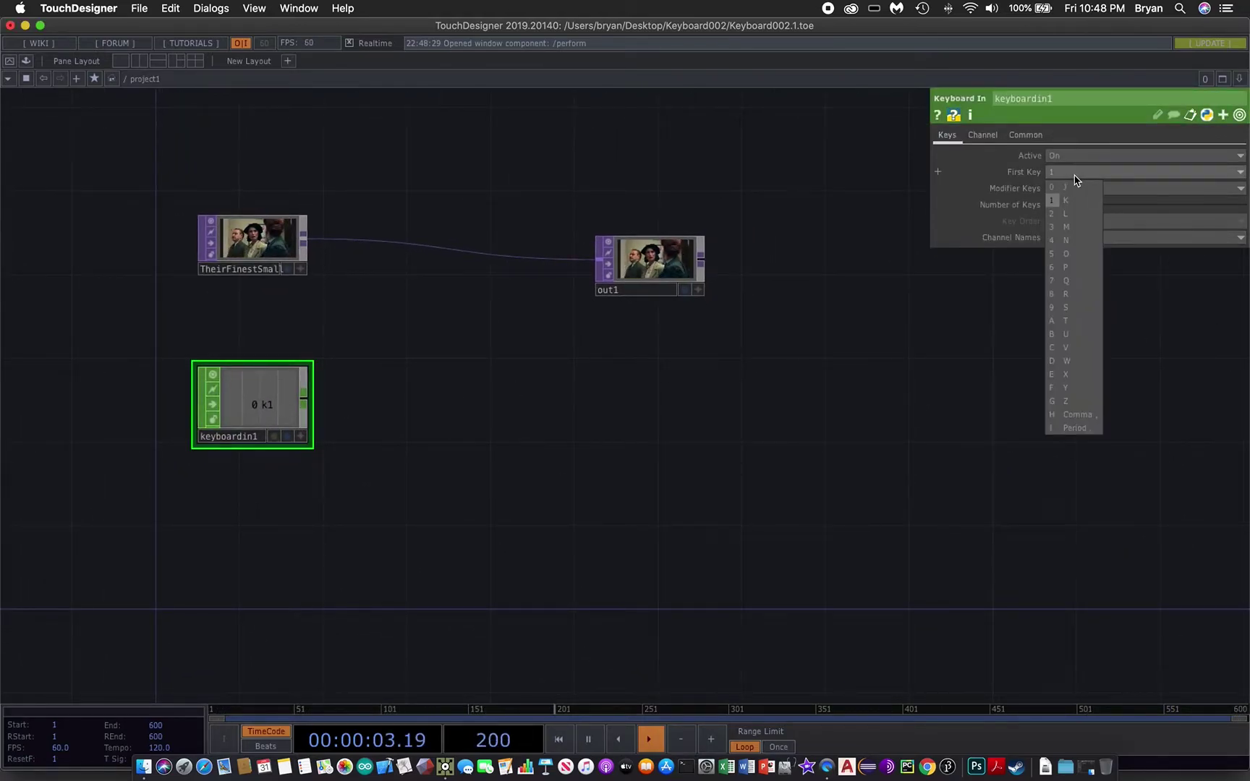
click(1050, 190)
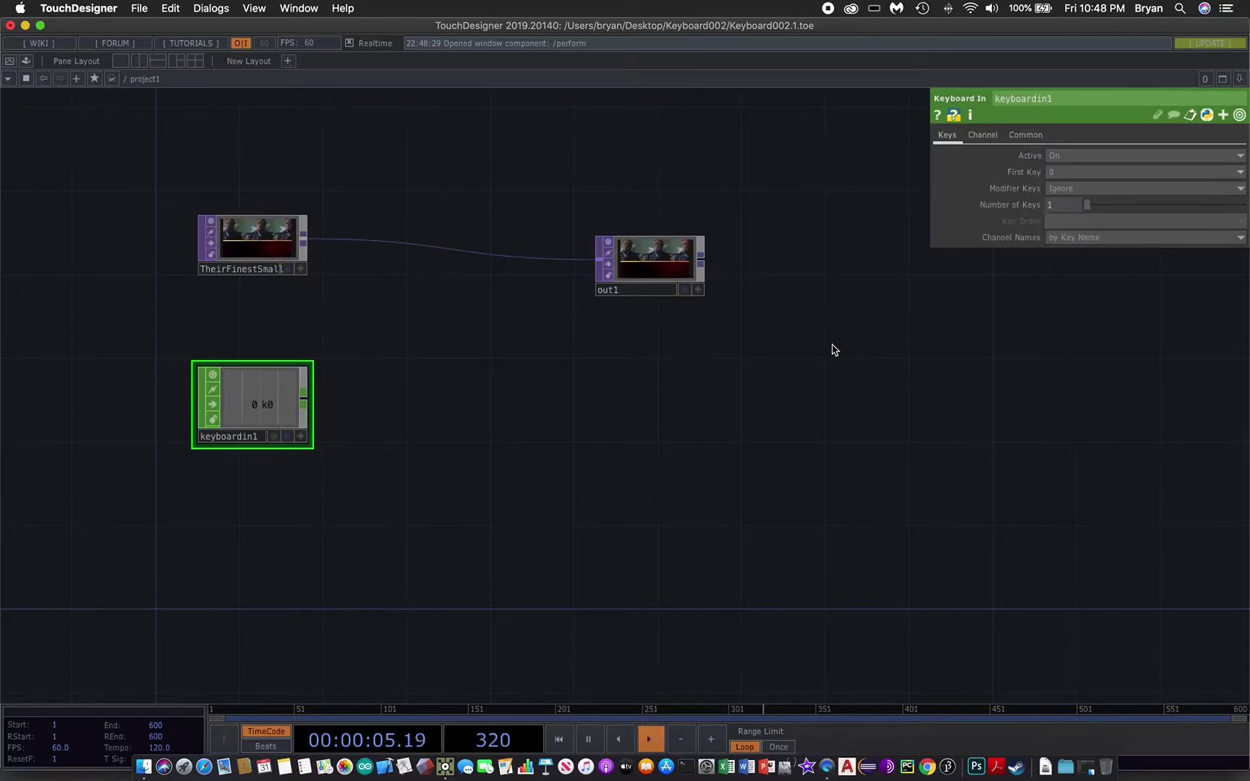
scroll(831, 349, up, 1)
key(Tab)
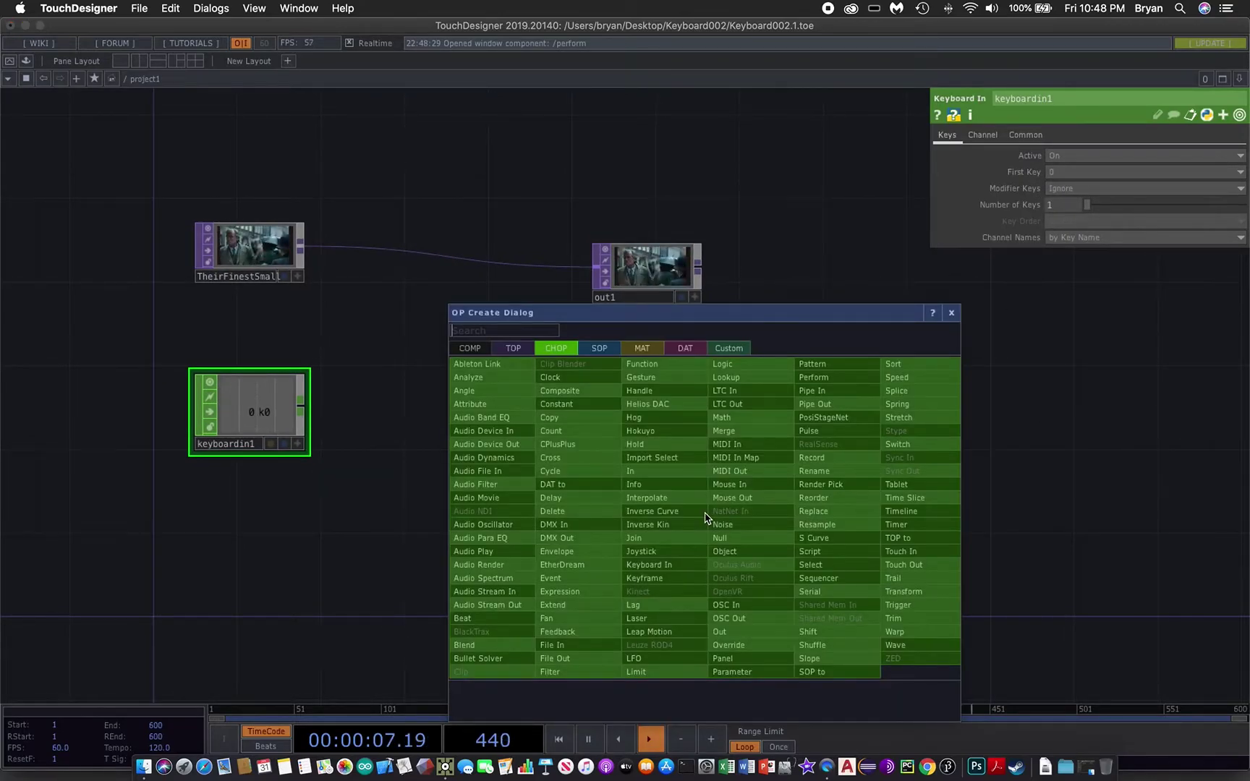
Add a Null CHOP, null1, right of keyboardin1 and wire keyboardin1 into it
click(739, 541)
click(521, 432)
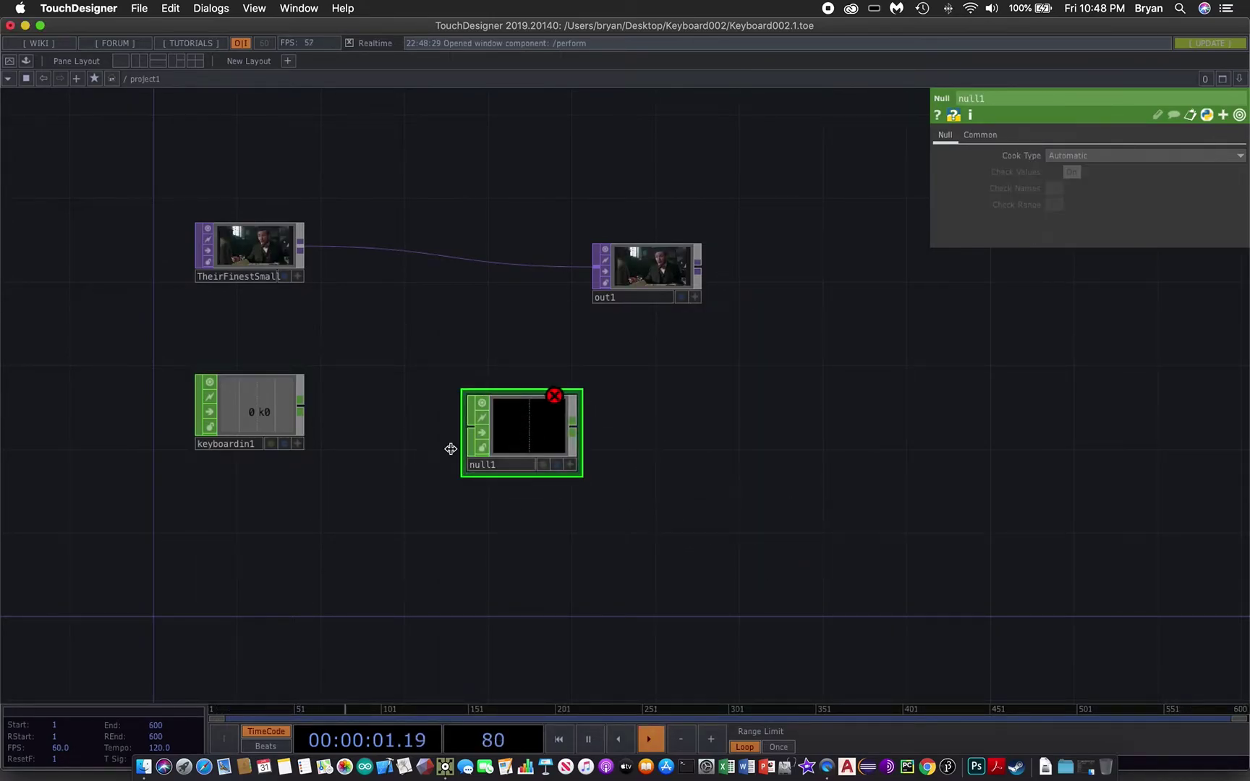
drag(305, 411, 471, 426)
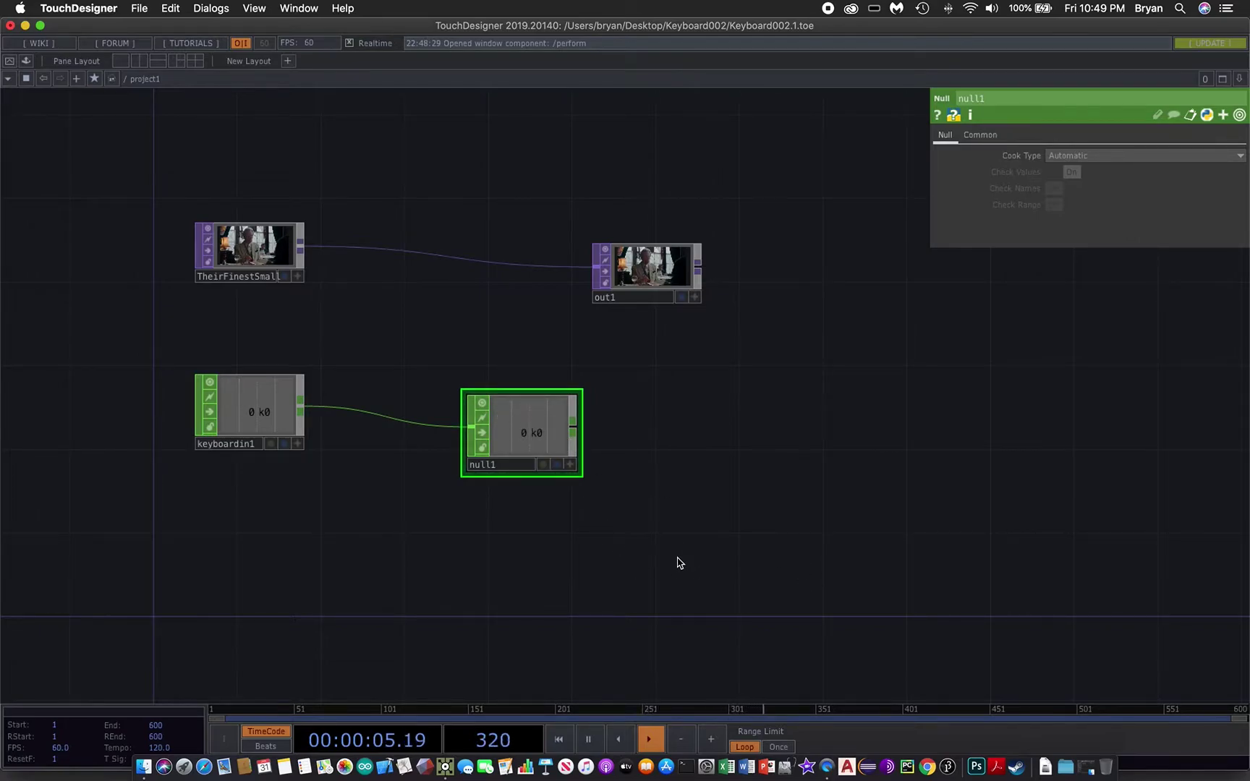
scroll(680, 488, up, 5)
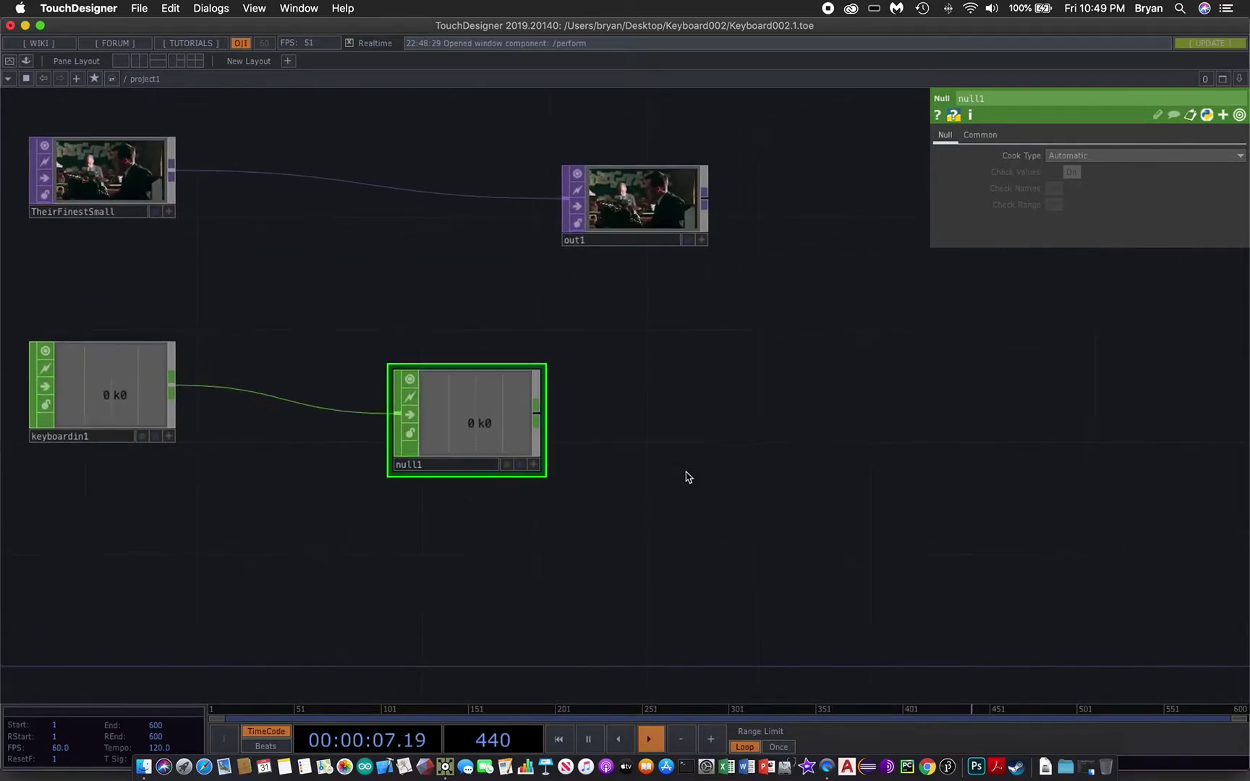
click(209, 190)
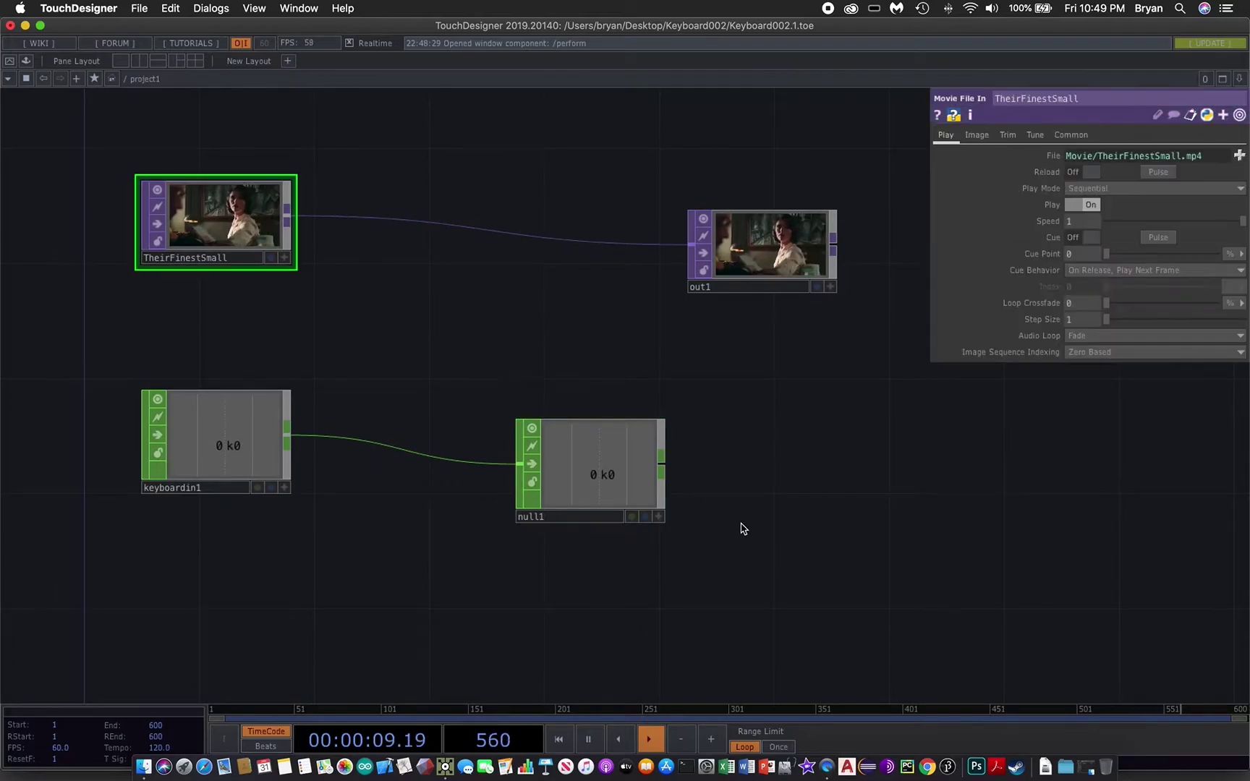
Export null1's k0 channel to TheirFinestSmall's Play parameter, test key 0, and move null1 right
click(658, 516)
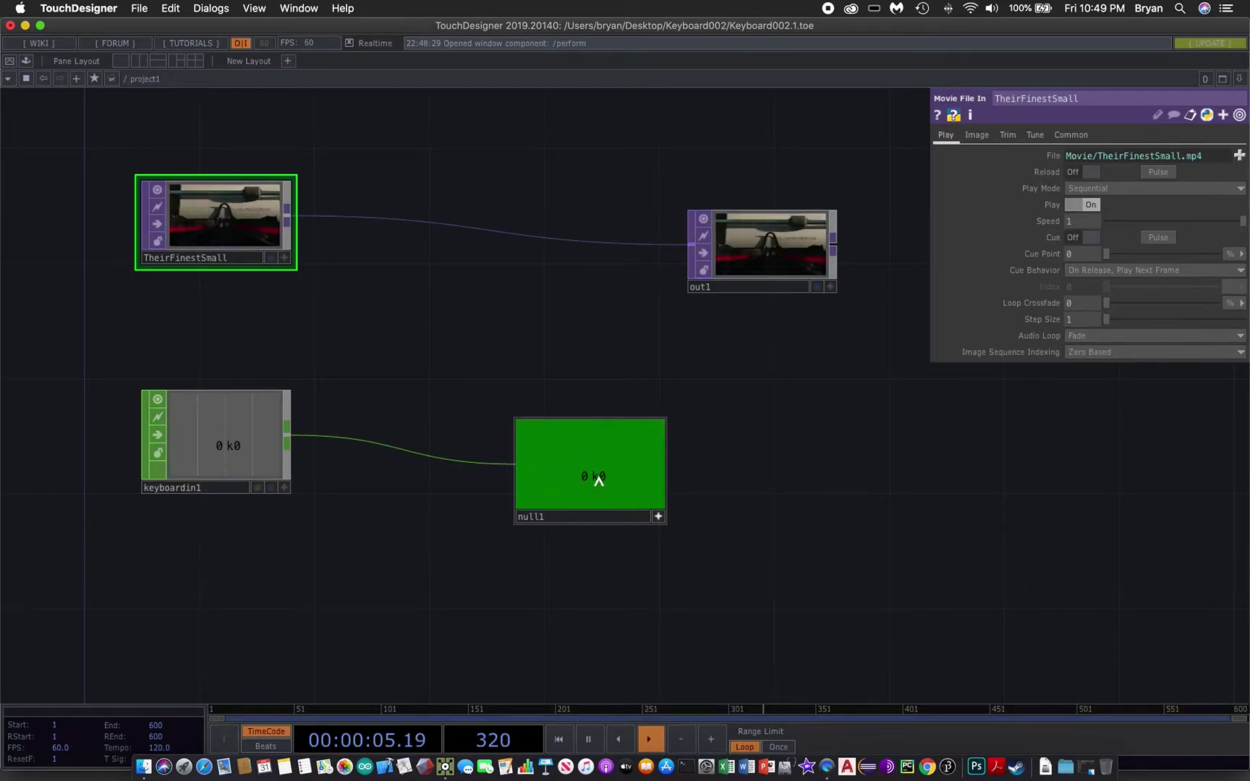
drag(599, 480, 1076, 204)
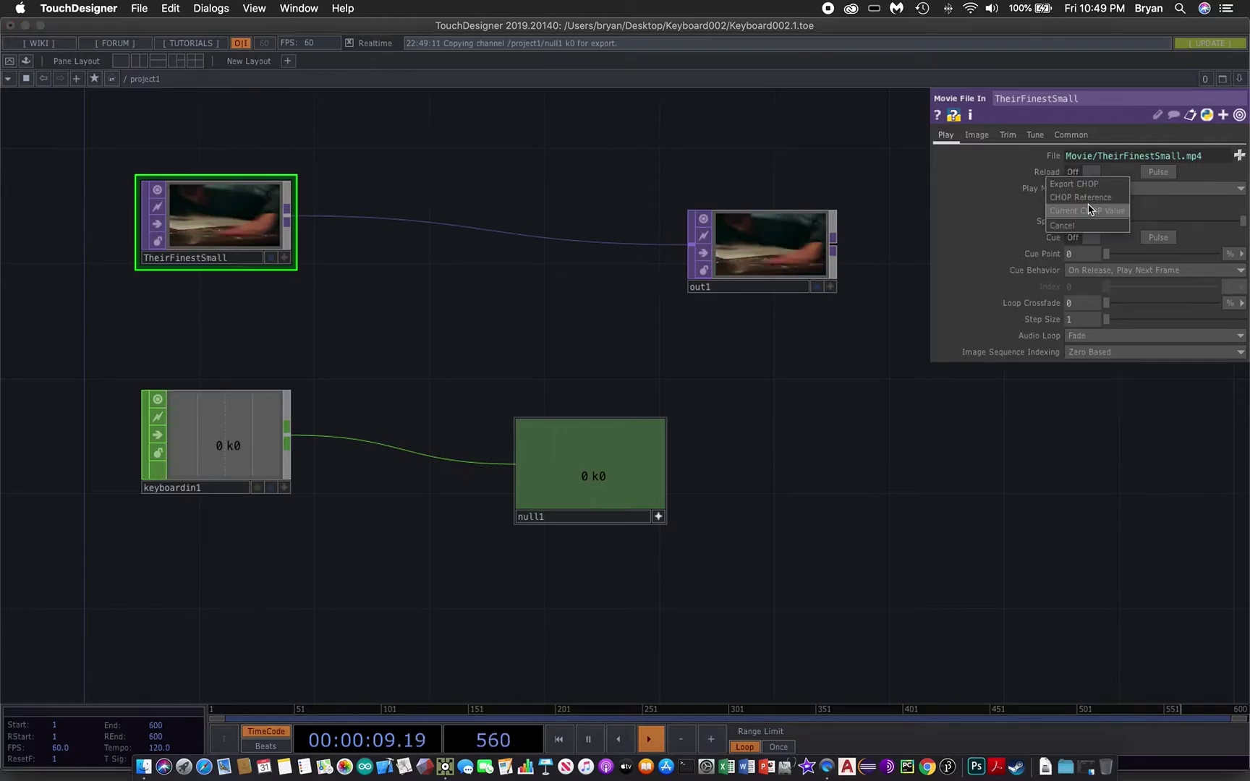
click(1085, 186)
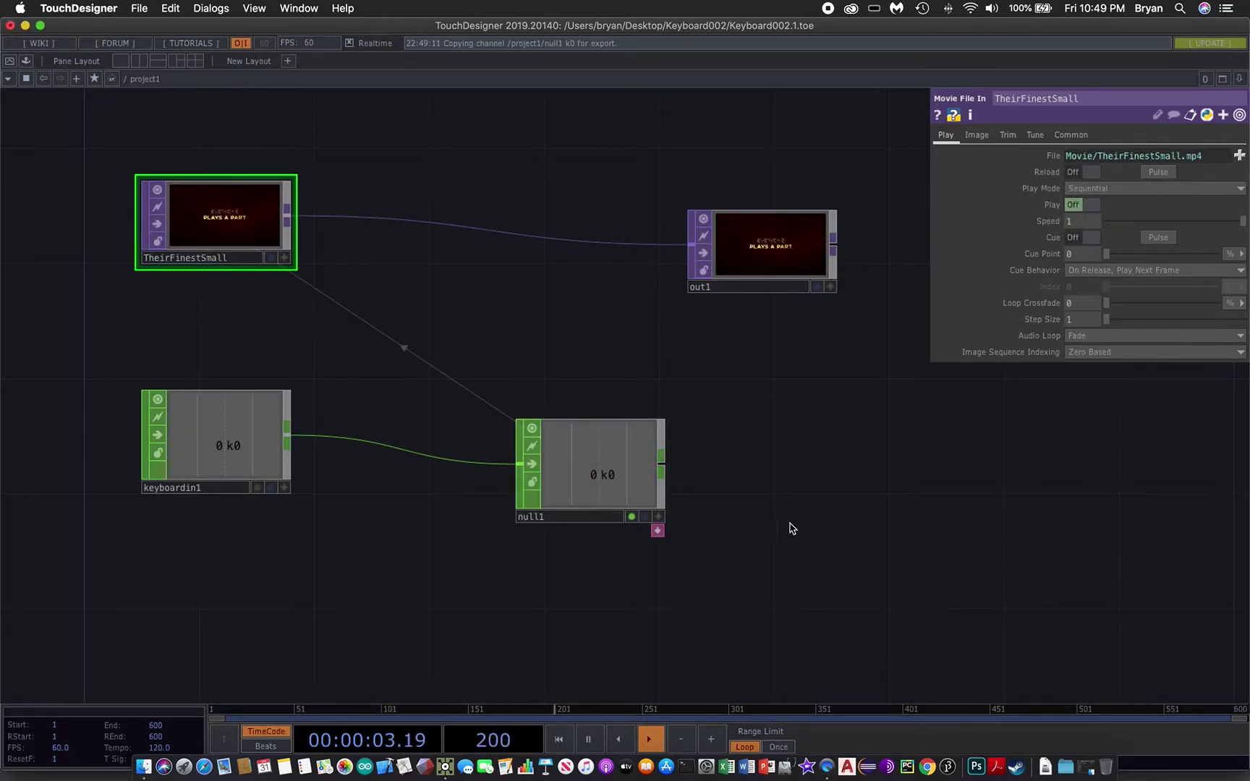
key(0)
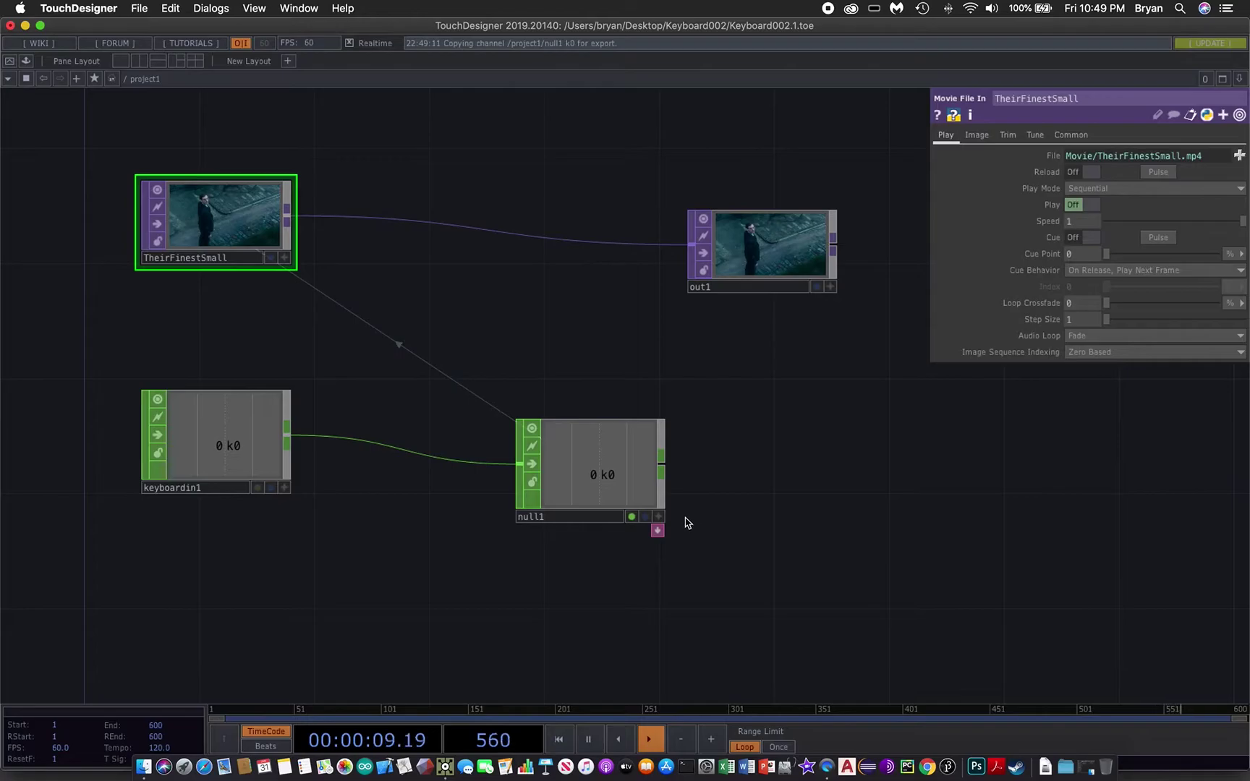
drag(596, 466, 684, 437)
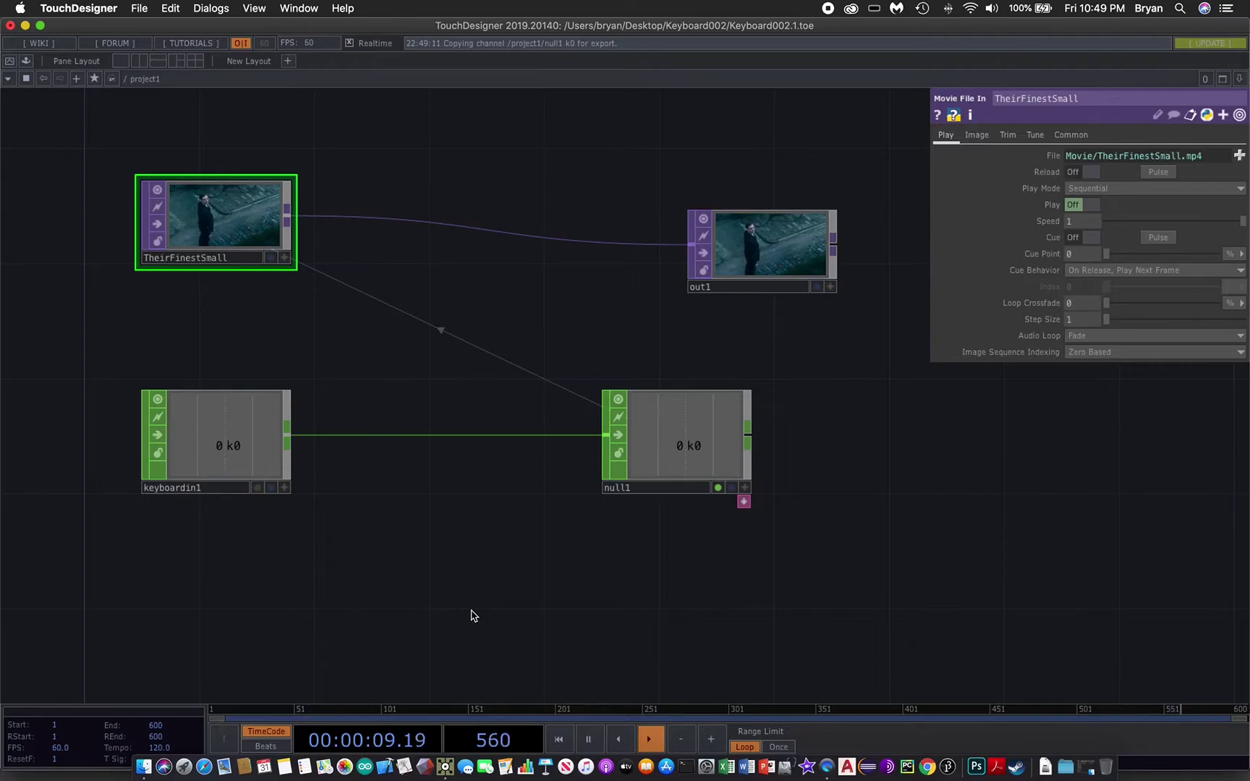
Insert a Logic CHOP, logic1, into the keyboardin1–null1 wire and shift it slightly down
click(410, 439)
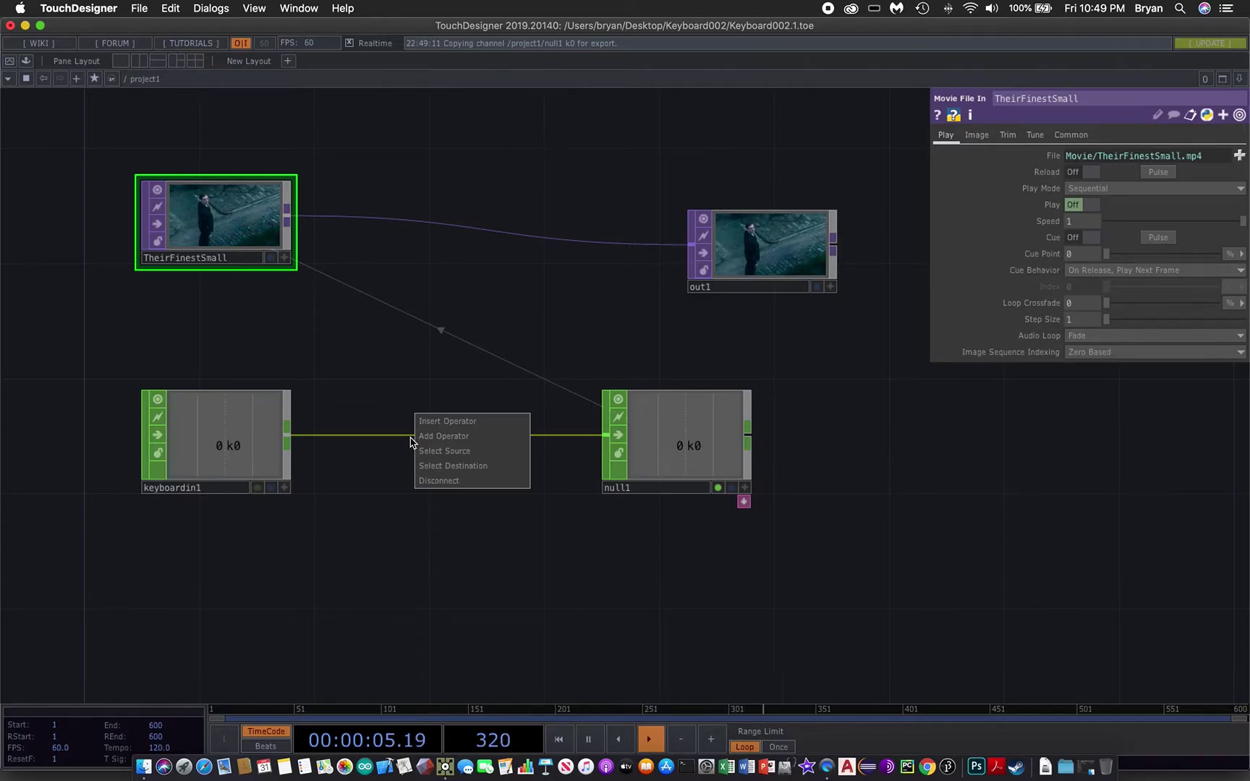
click(464, 425)
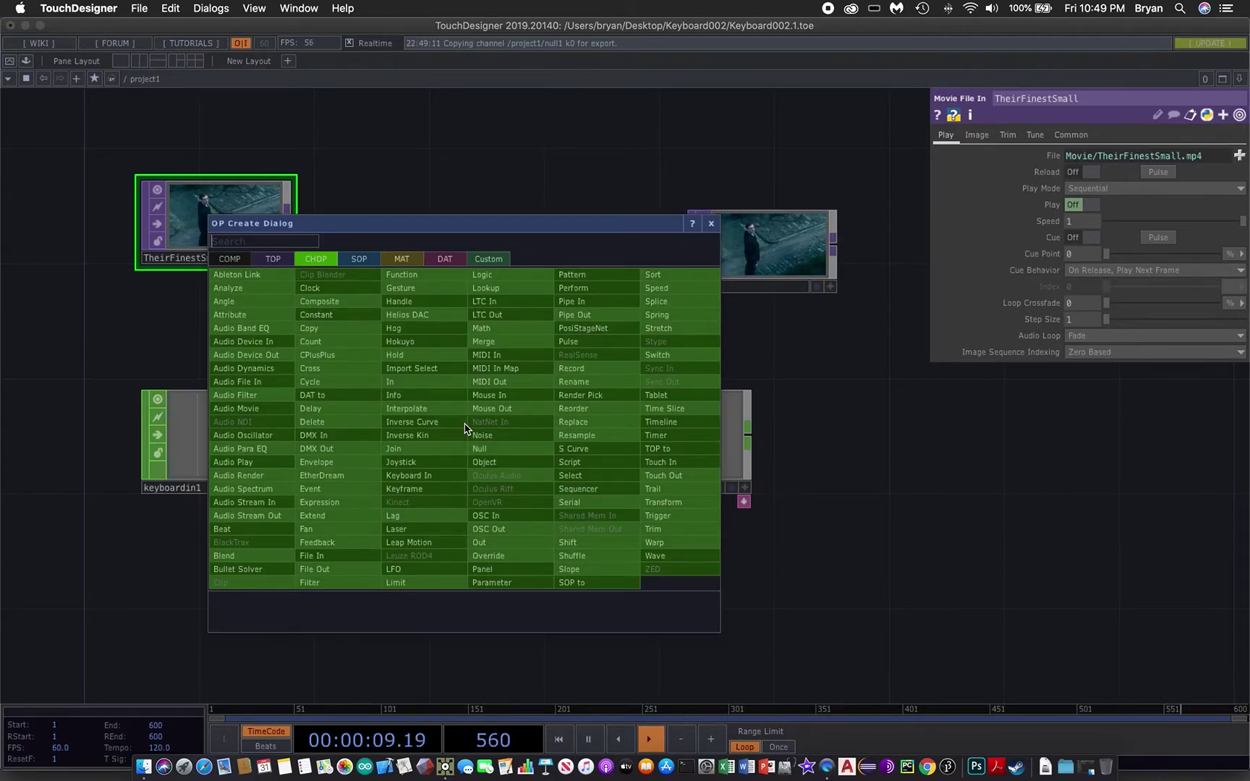
drag(511, 225, 742, 219)
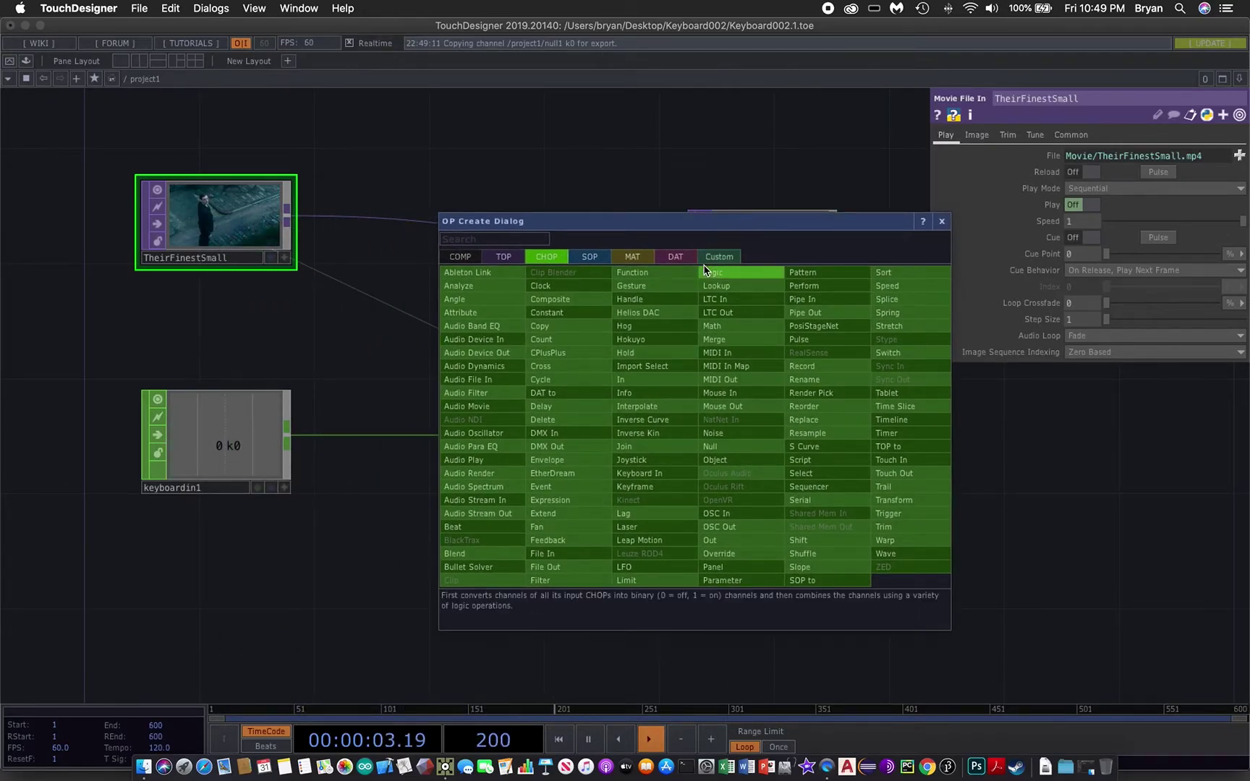
click(711, 275)
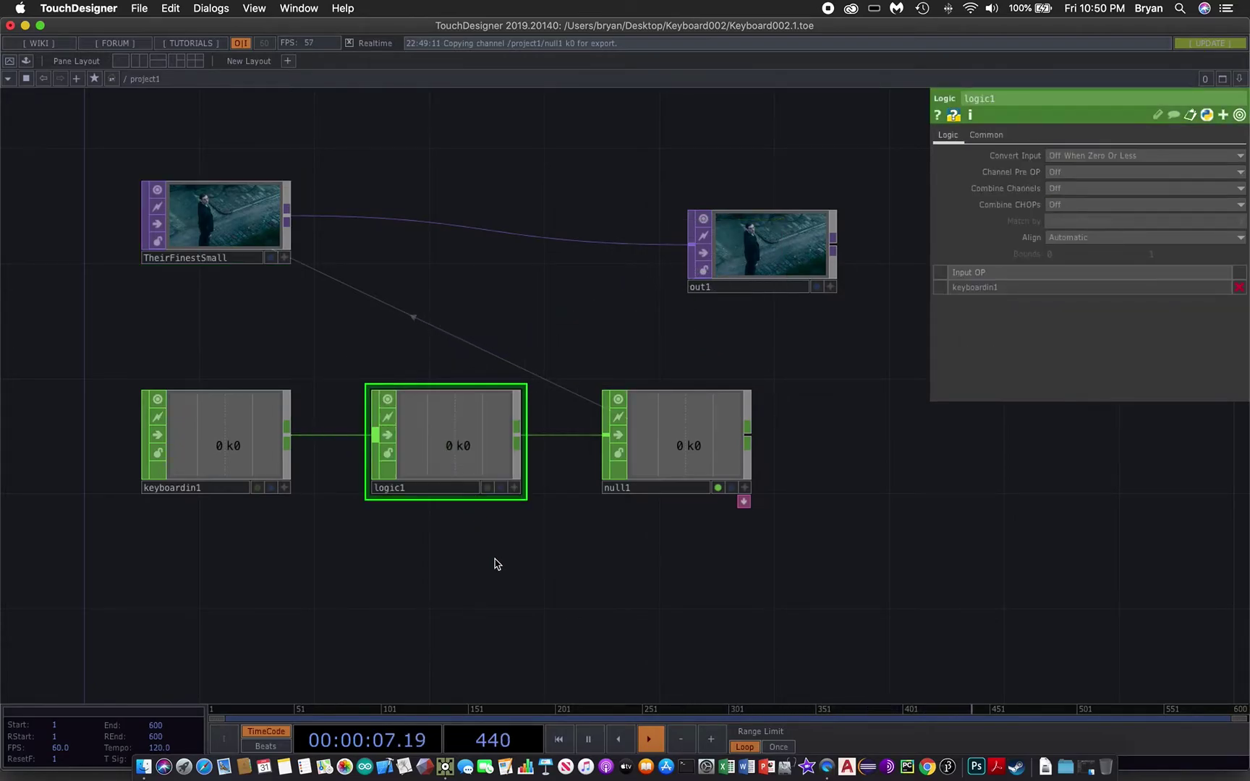
drag(455, 445, 434, 500)
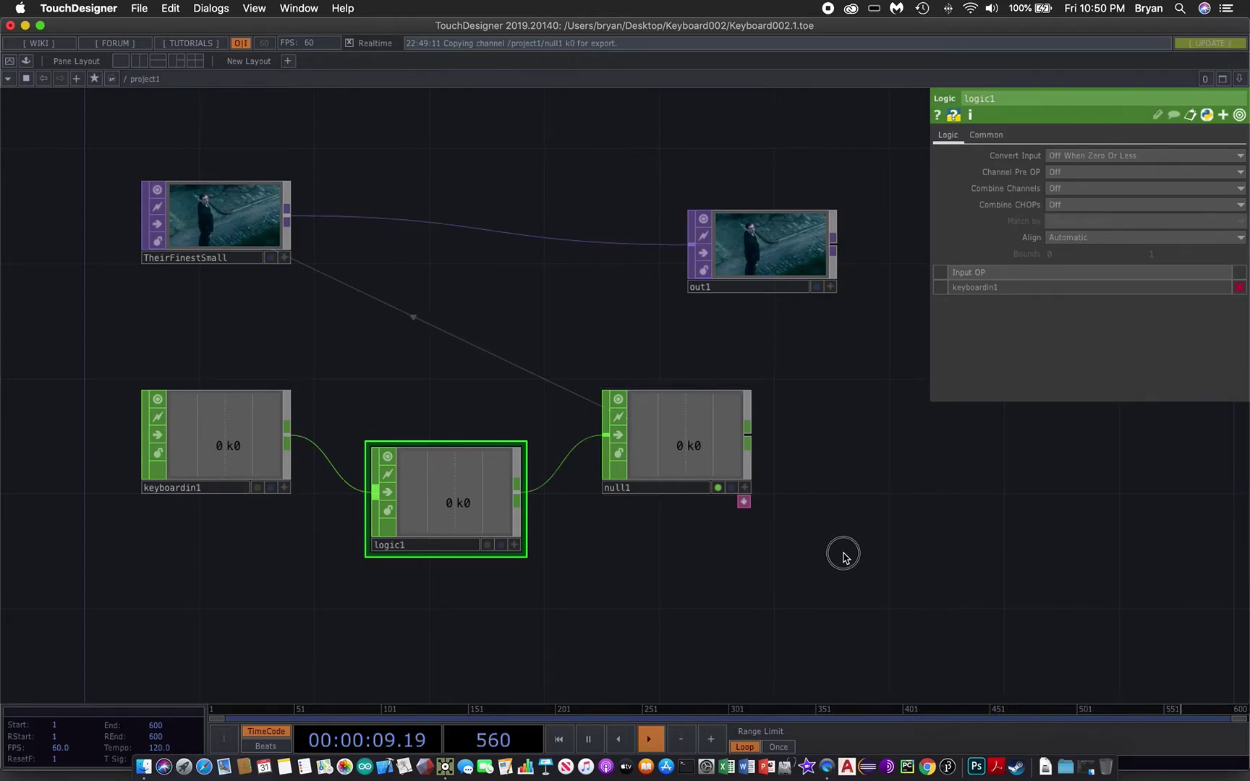
Set logic1's Channel Pre OP to Toggle and save the project as Keyboard002.2.toe
drag(839, 555, 870, 460)
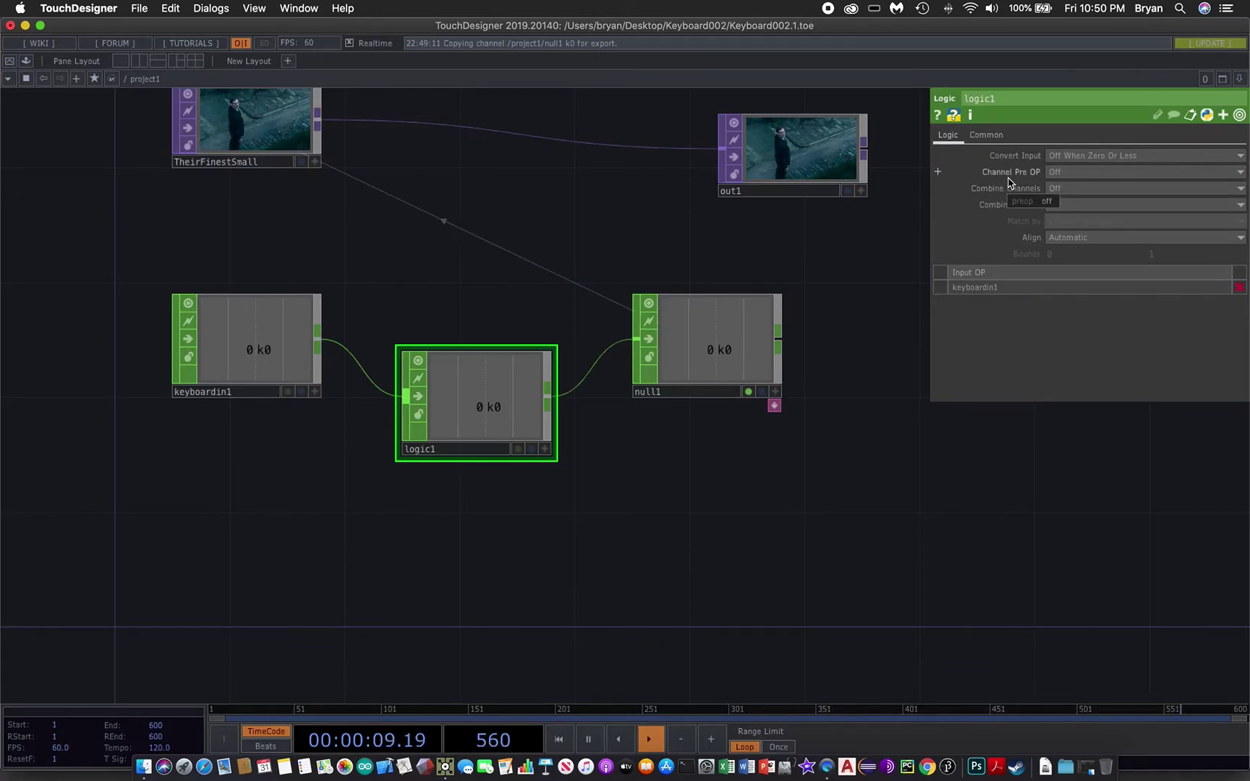
click(1093, 177)
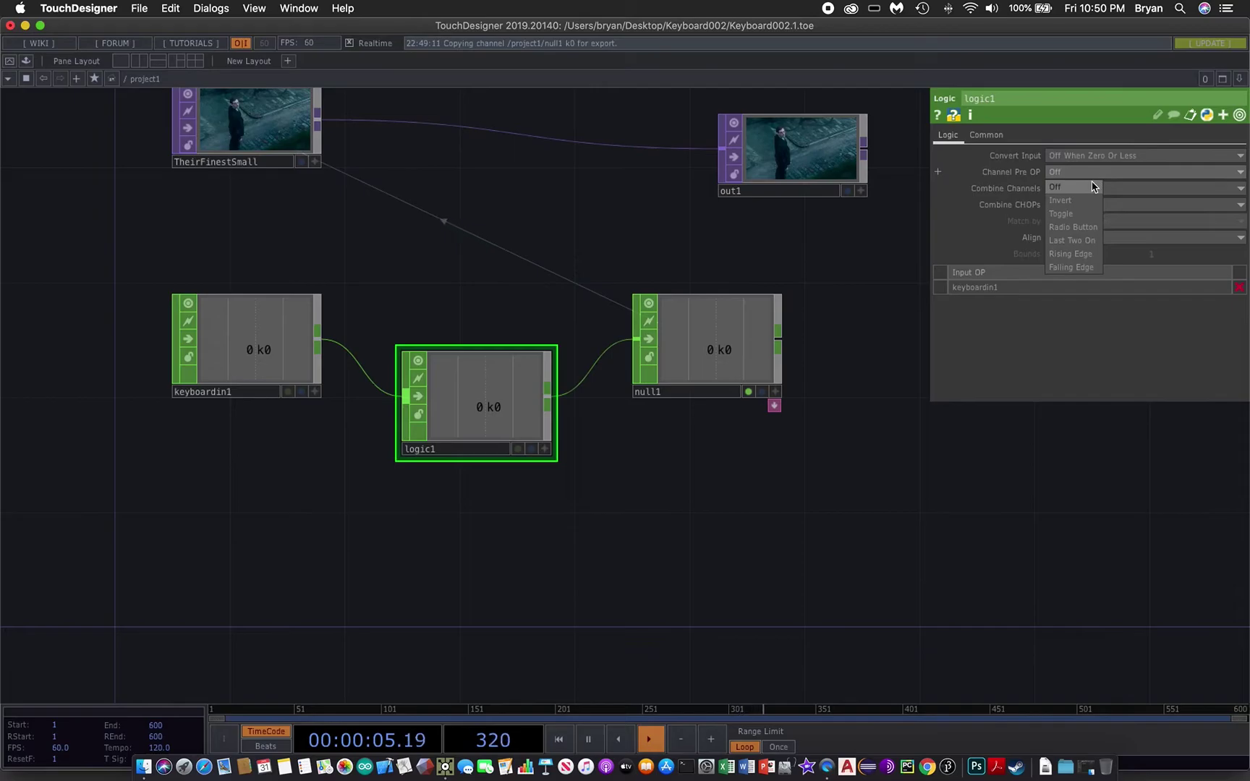
click(1084, 222)
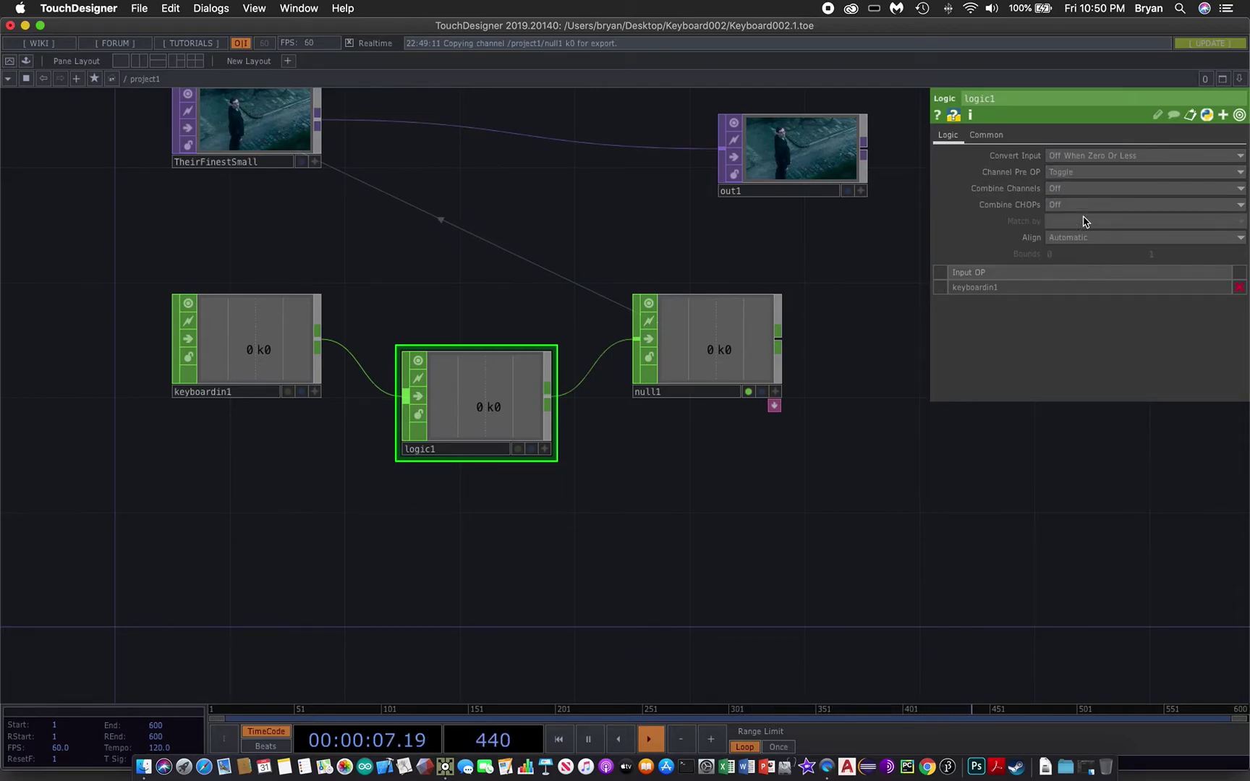
click(139, 8)
click(152, 114)
drag(550, 222, 559, 296)
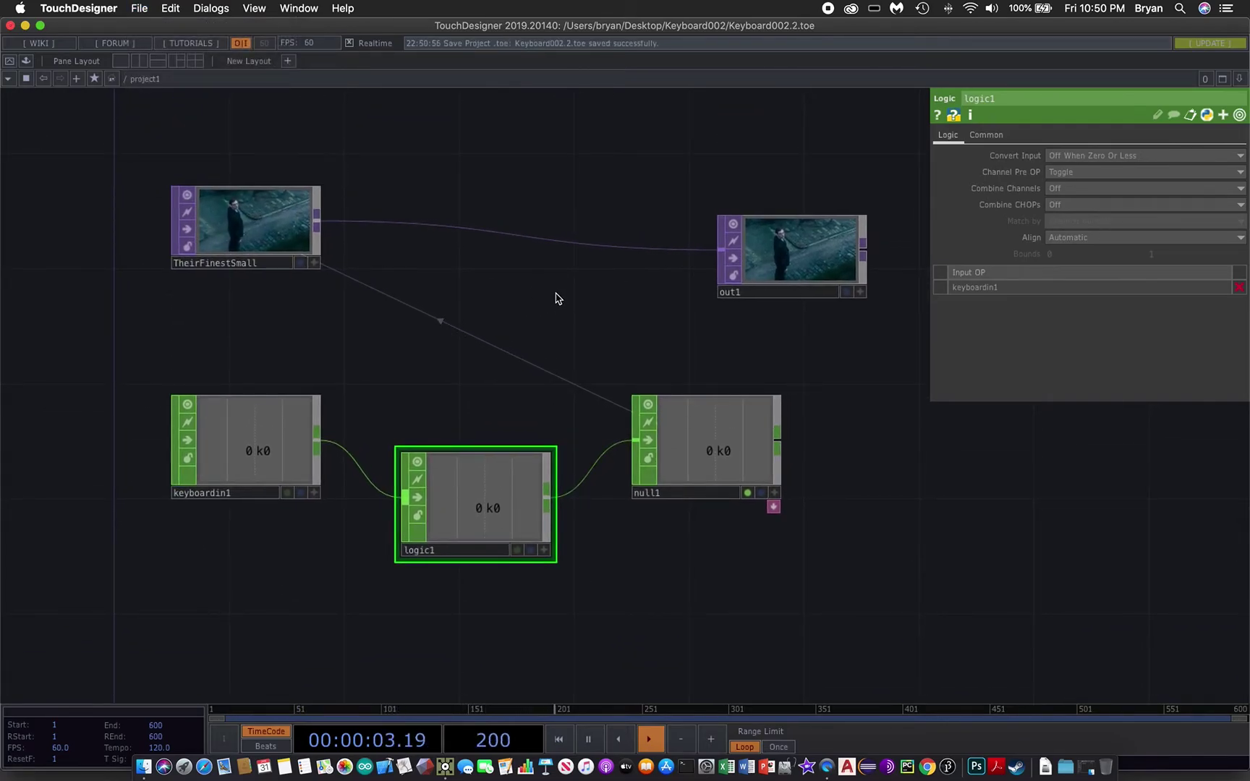
key(a)
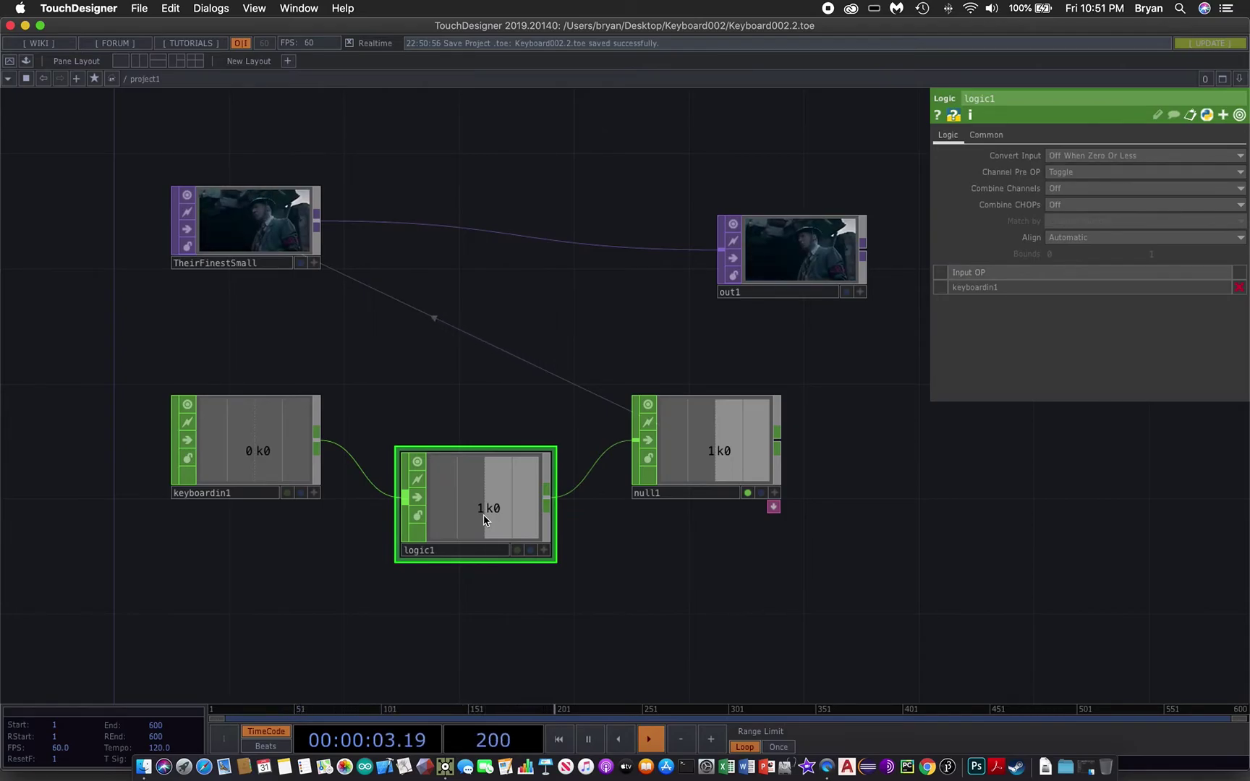
key(k)
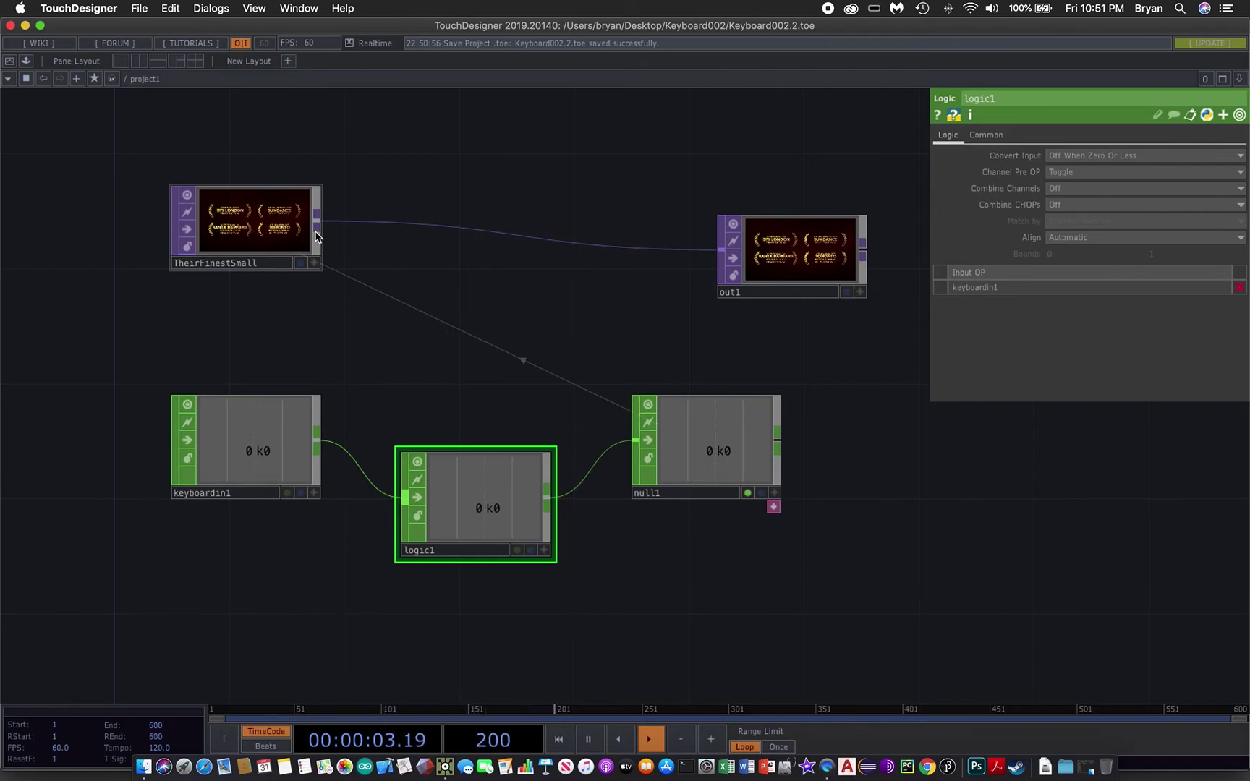
Save the project as Keyboard002.3.toe and show out1 full-screen in perform mode
click(132, 7)
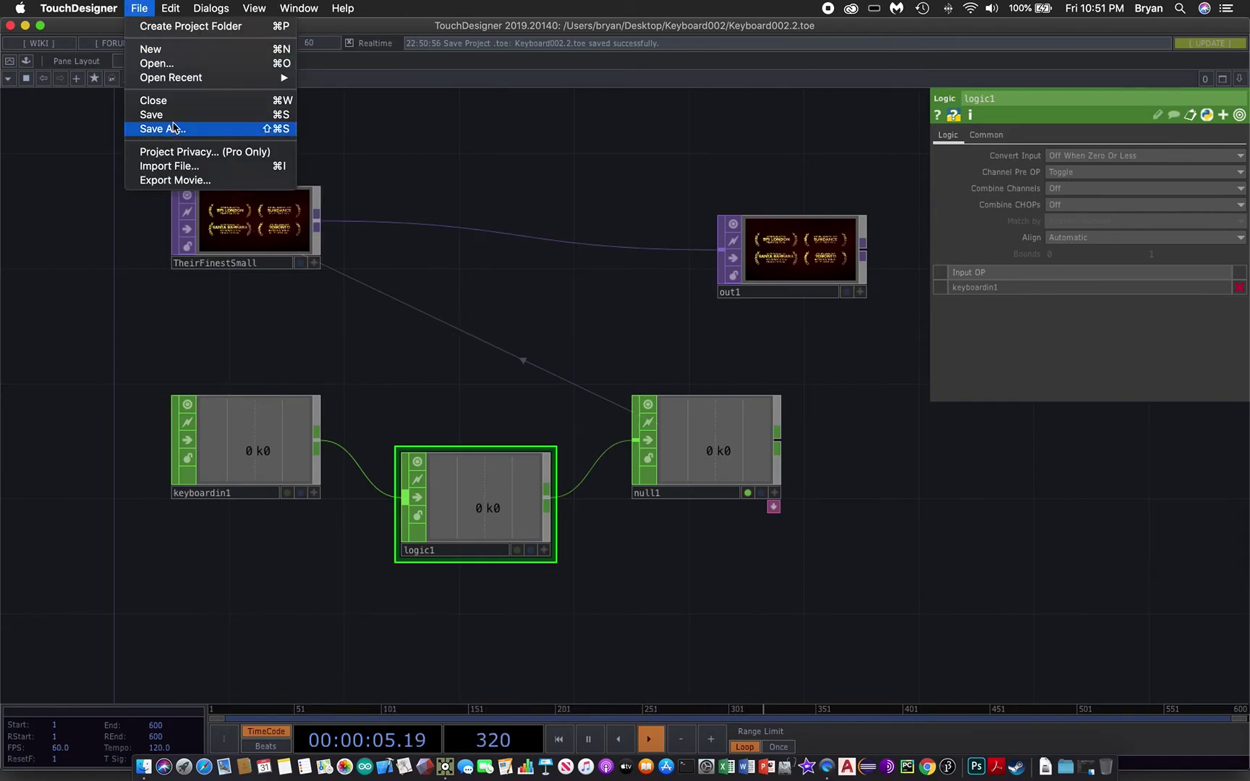
click(148, 123)
key(F1)
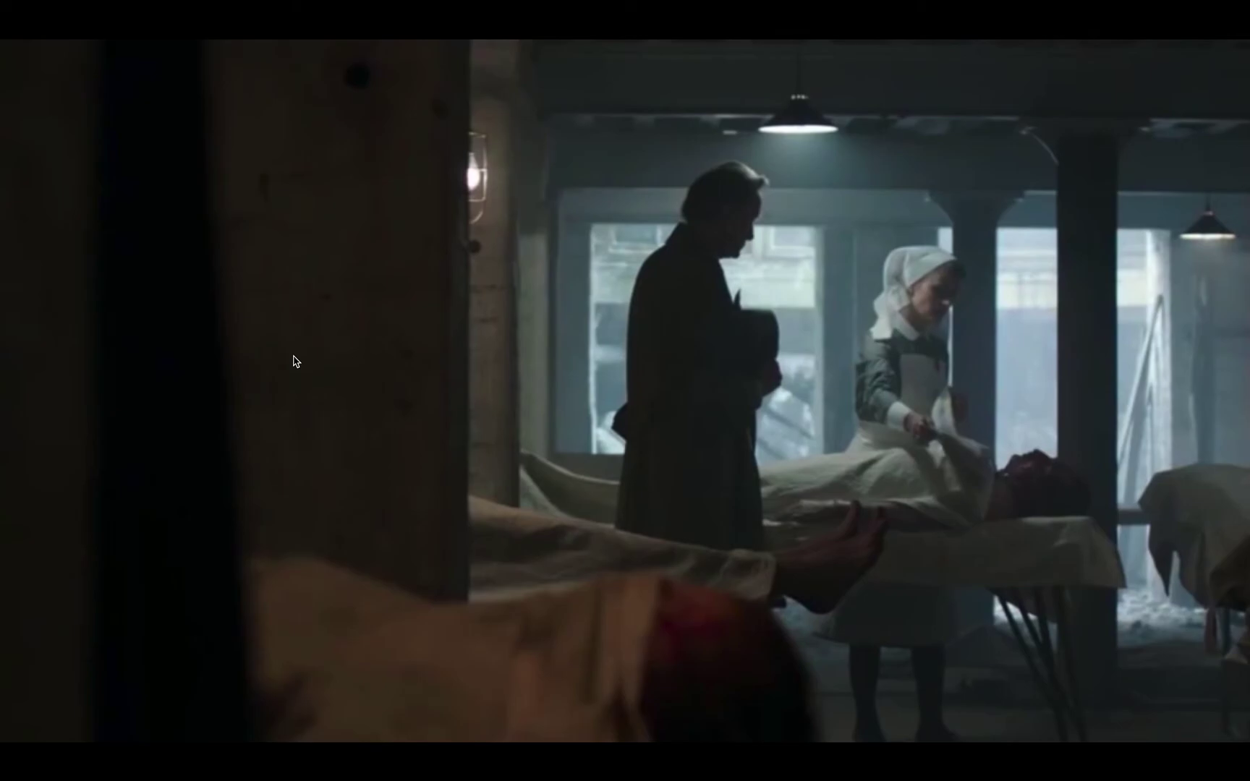
Exit perform mode with Esc, returning to the network editor
key(Escape)
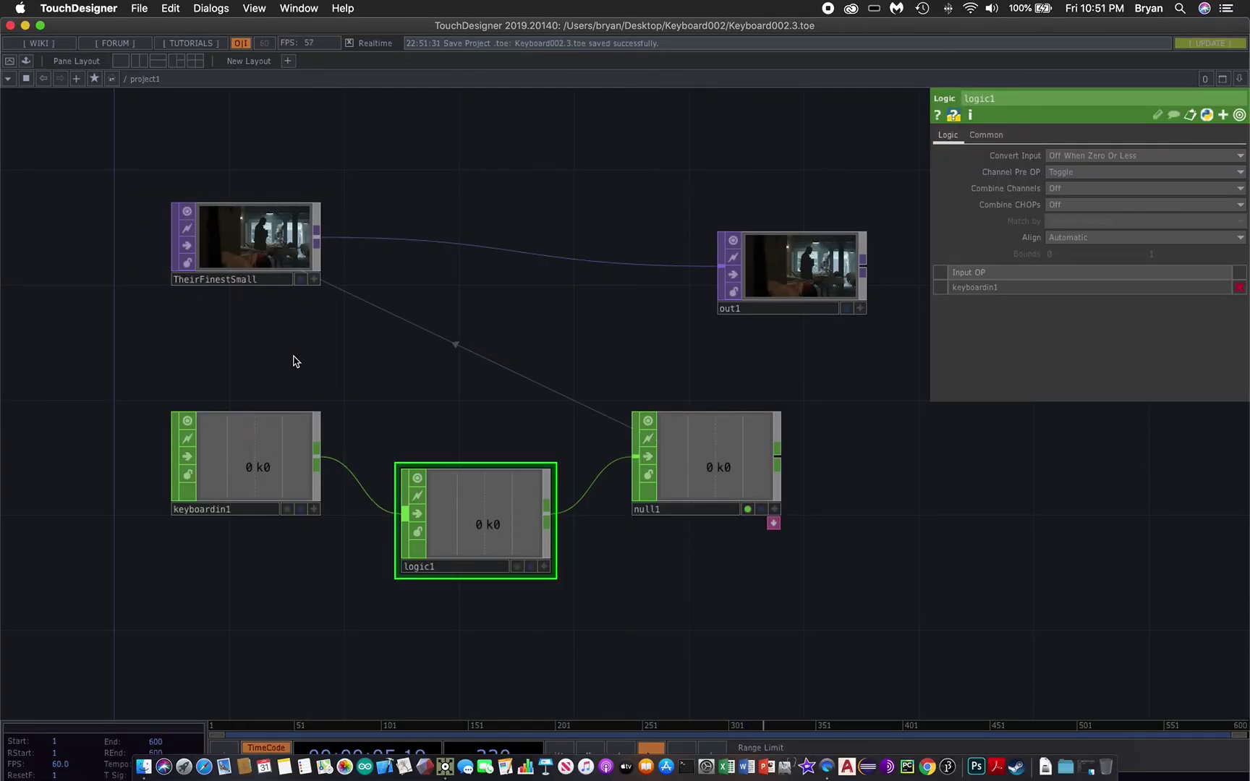